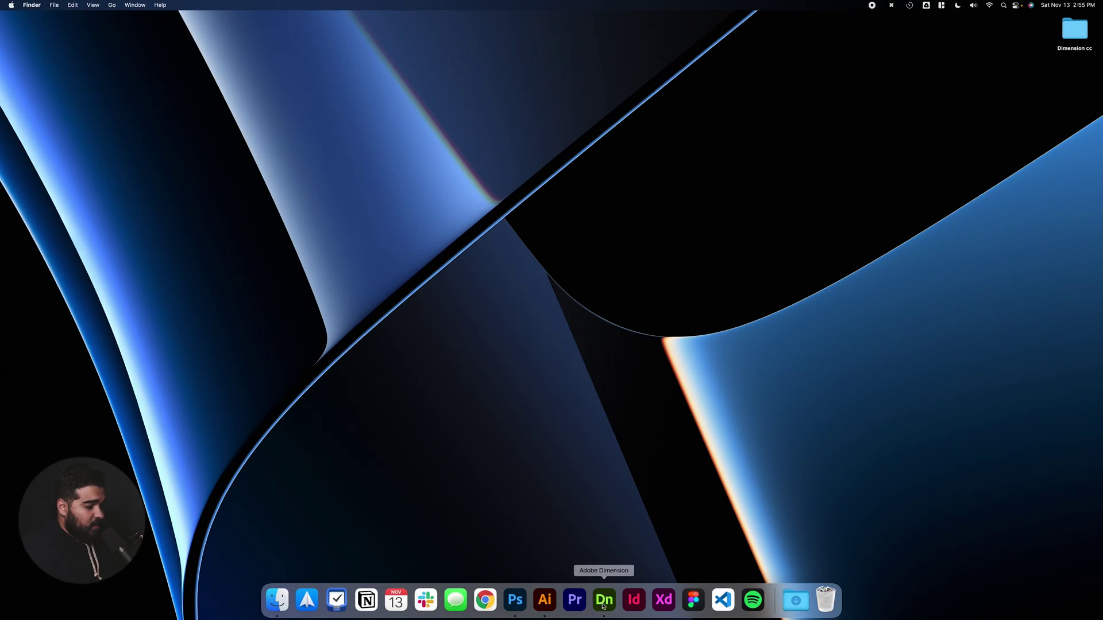
# Switch to Adobe Dimension and create a new 1,024 x 768 px document at 72 pixels/inch with centimeter scene units
pyautogui.click(604, 601)
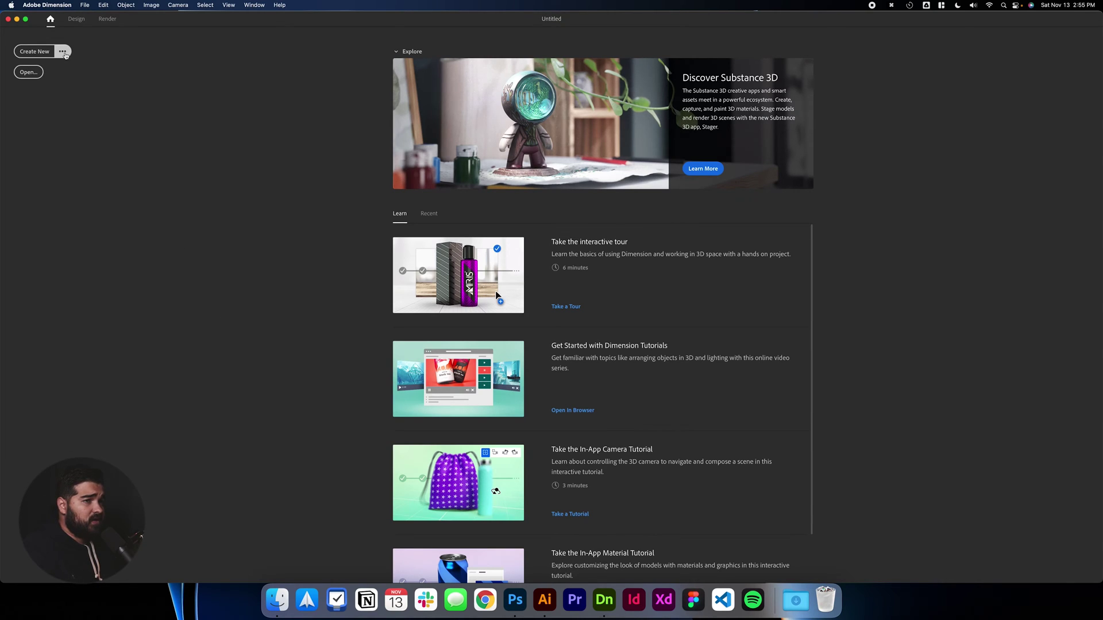
pyautogui.click(64, 52)
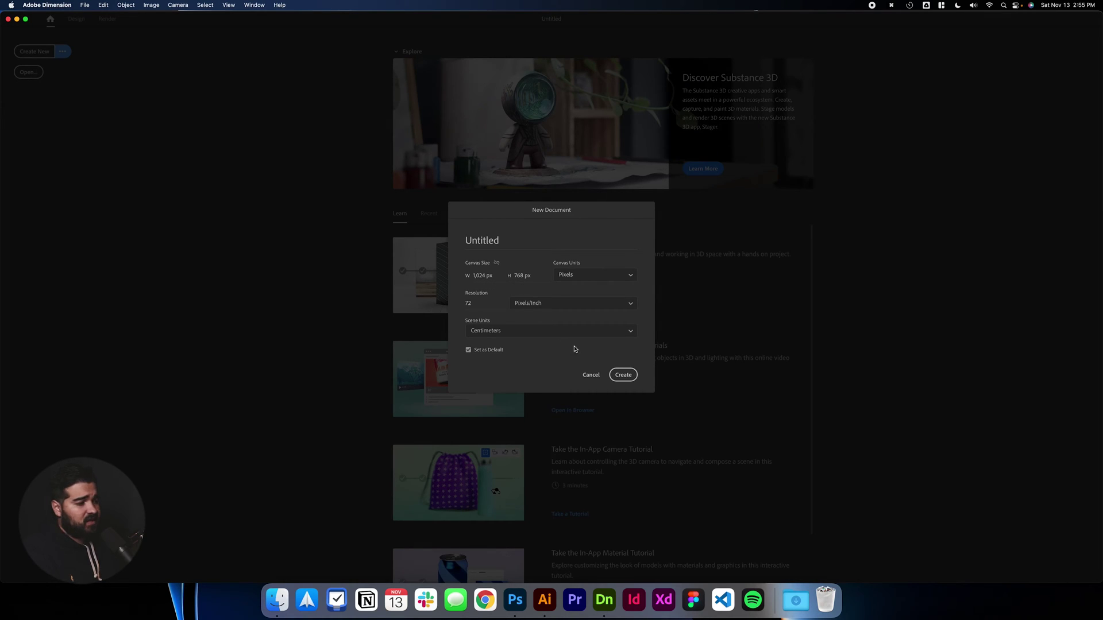
pyautogui.click(584, 373)
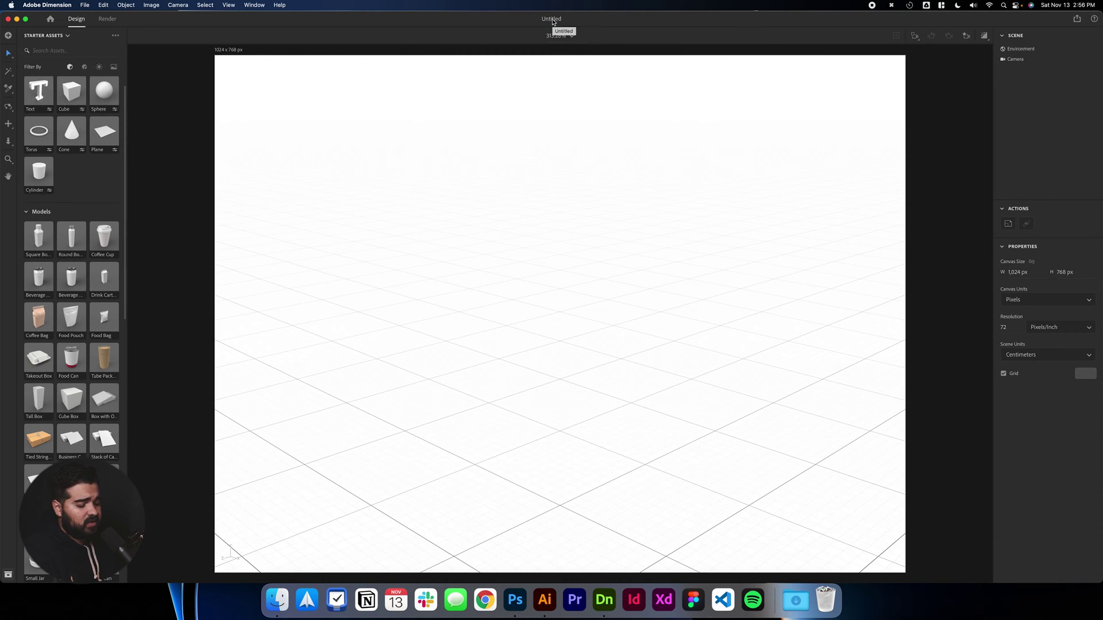
# Save the document to the Desktop as "dimension cc tutorial"
pyautogui.press('super+shift+s')
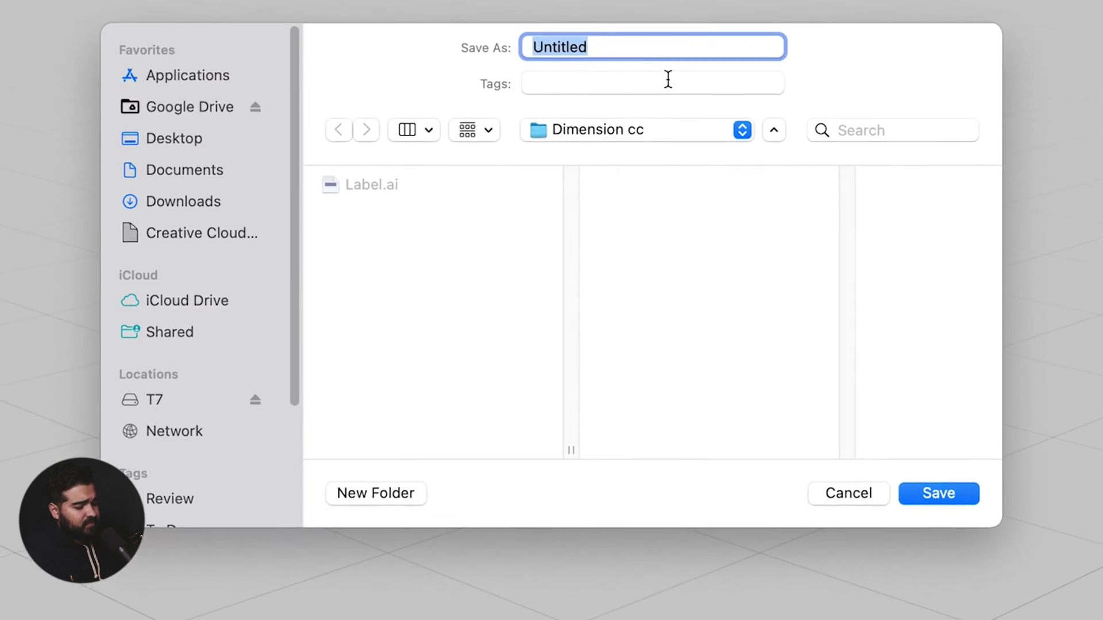
pyautogui.write('di')
pyautogui.write('men')
pyautogui.press('BackSpace')
pyautogui.write('ension cc tutorial')
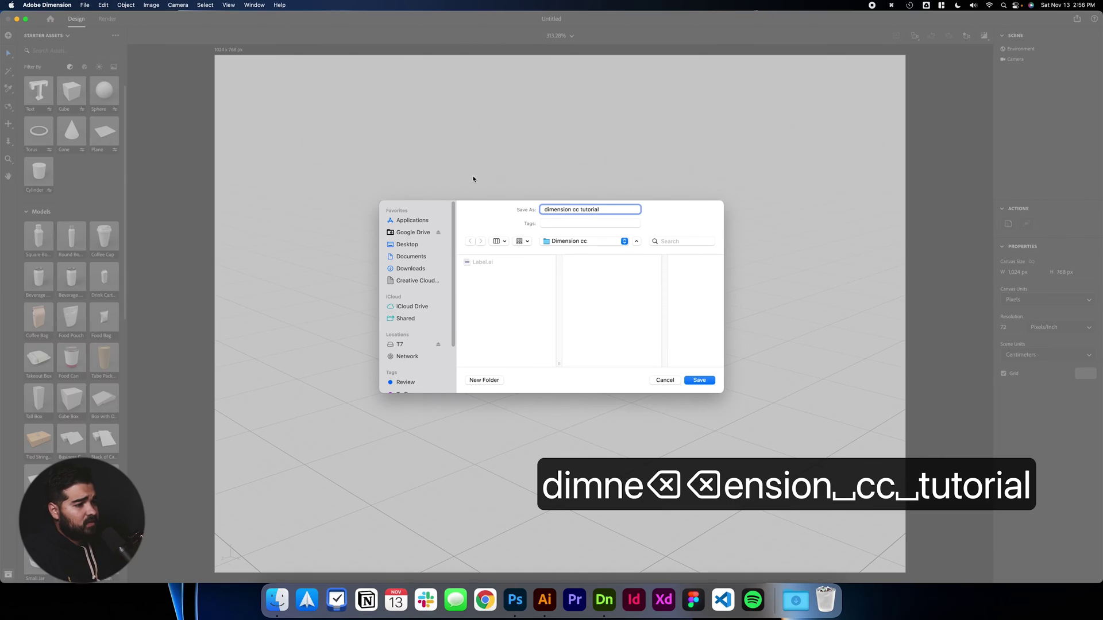
pyautogui.click(187, 136)
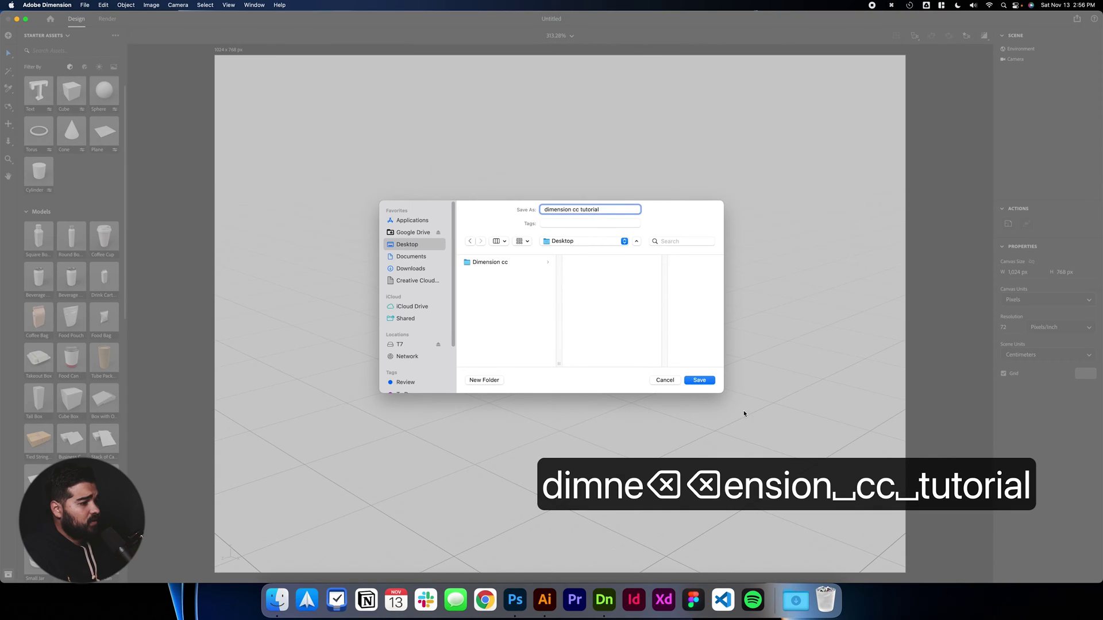
pyautogui.press('Return')
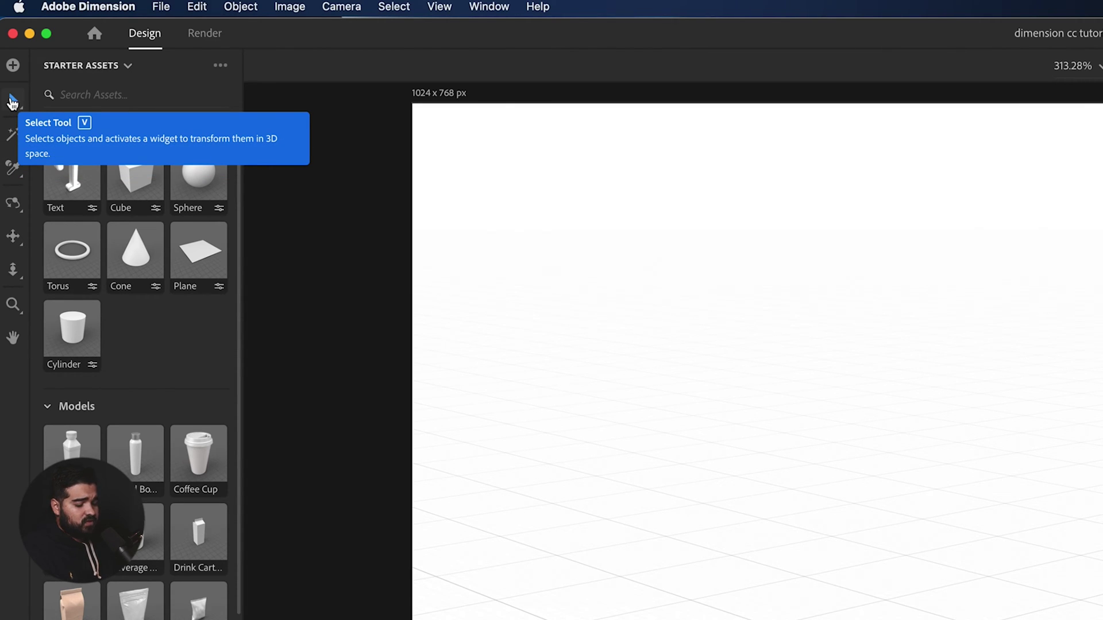
# Add the second Beverage Can starter model to the scene and raise it above the ground to about Y 6.1 cm
pyautogui.click(12, 102)
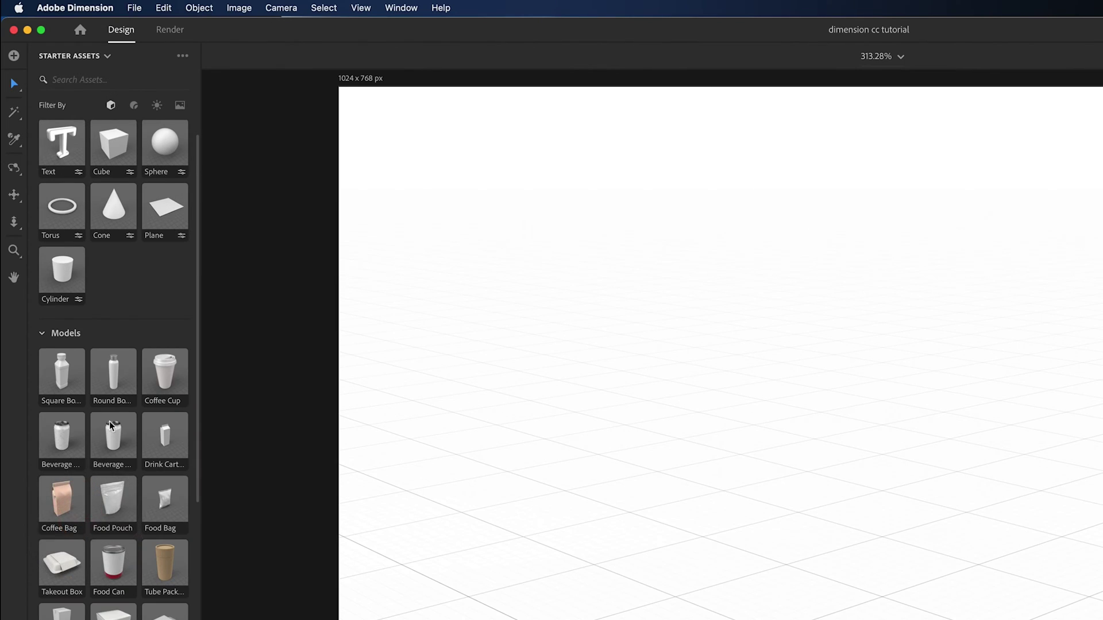
pyautogui.click(116, 446)
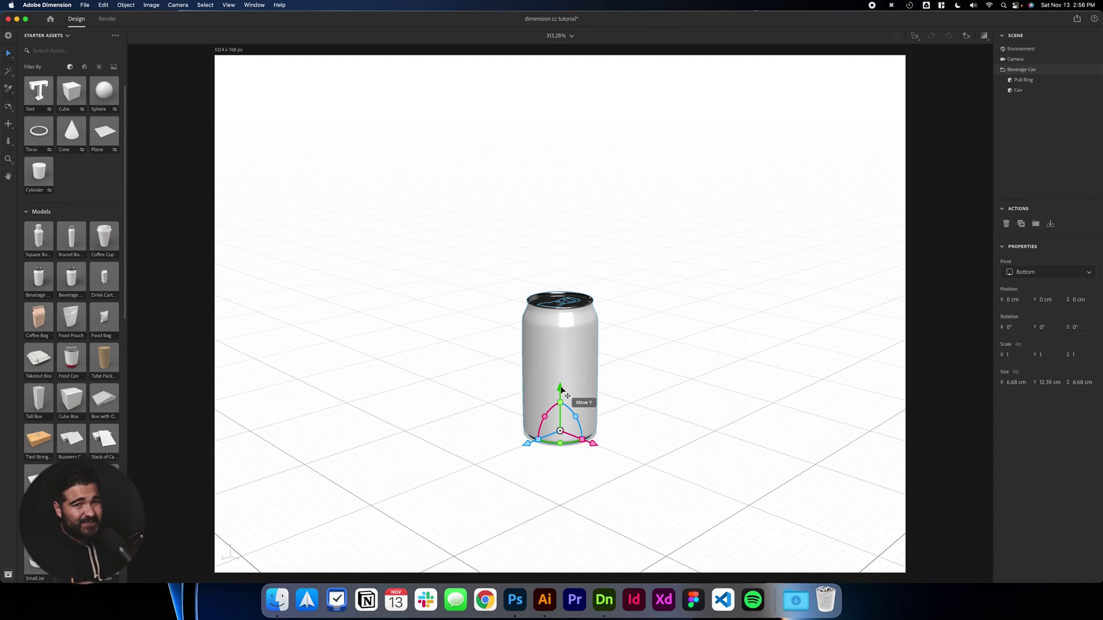
pyautogui.moveTo(561, 388); pyautogui.dragTo(571, 346)
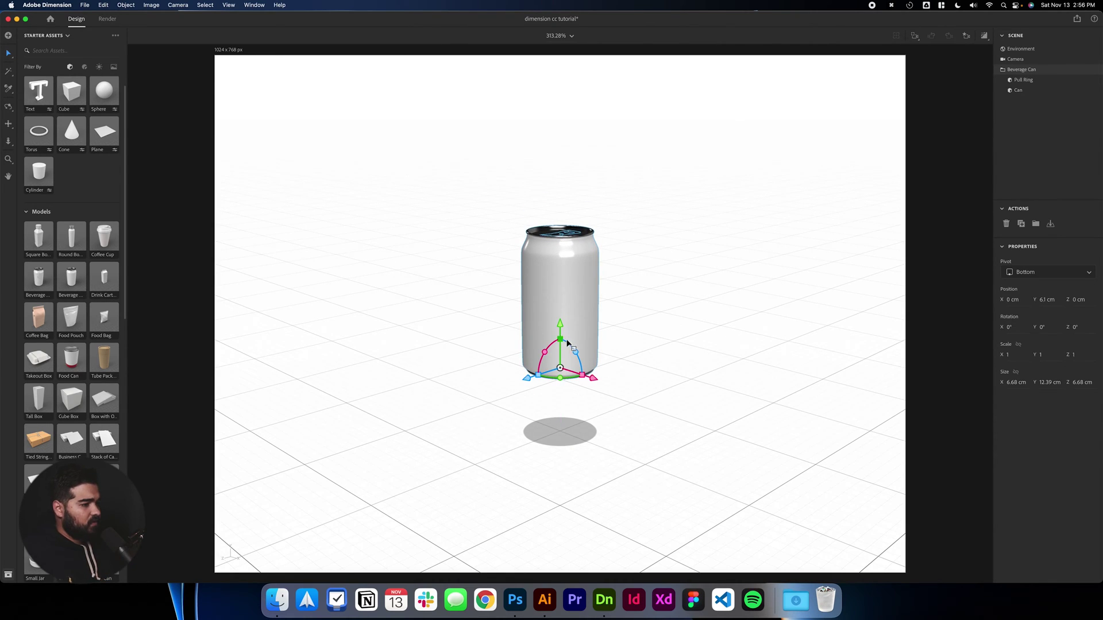
# Rotate the beverage can to a tilt of about X 161°, Y 180°, Z -155°
pyautogui.moveTo(577, 353); pyautogui.dragTo(557, 372)
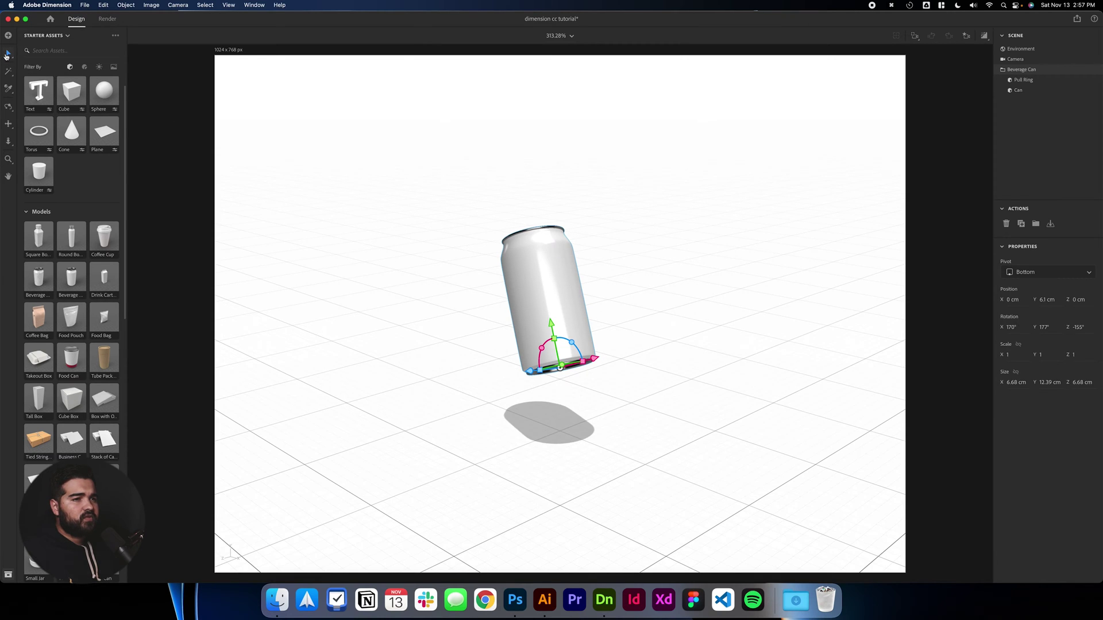
pyautogui.click(7, 55)
pyautogui.click(69, 58)
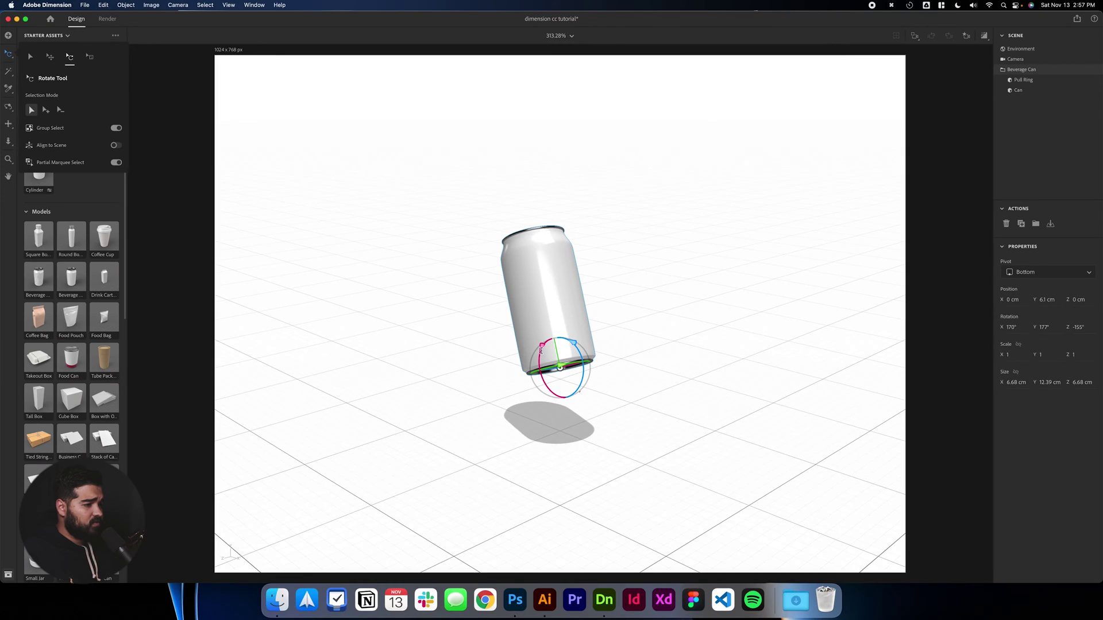
pyautogui.moveTo(542, 346); pyautogui.dragTo(583, 365)
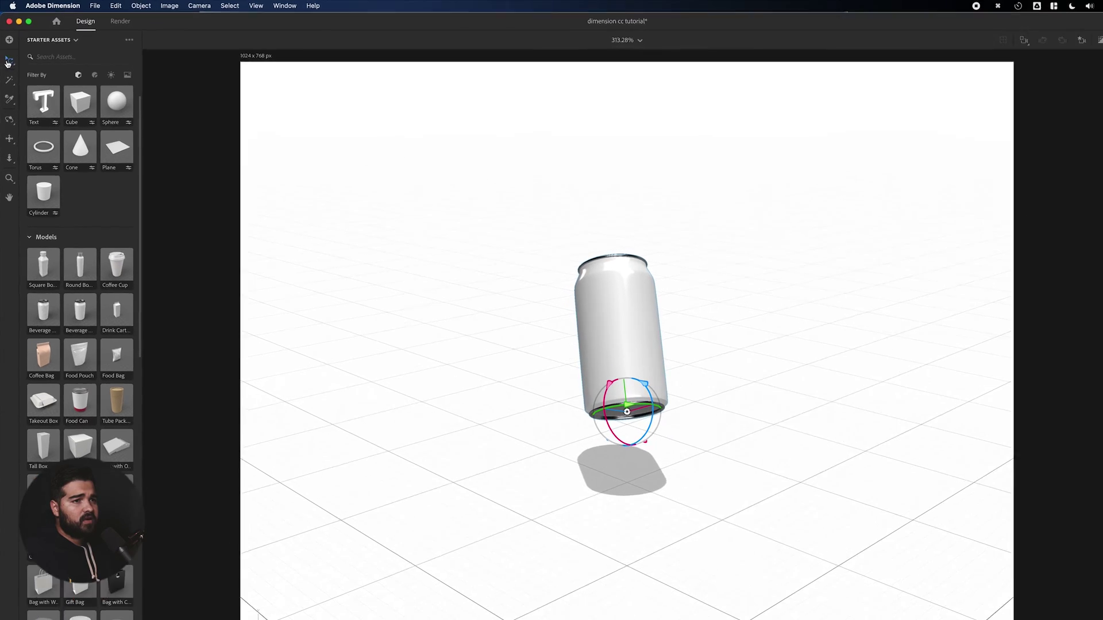
# Move the tilted can up along its own vertical axis with the Select tool, to about Y 11 cm
pyautogui.click(8, 61)
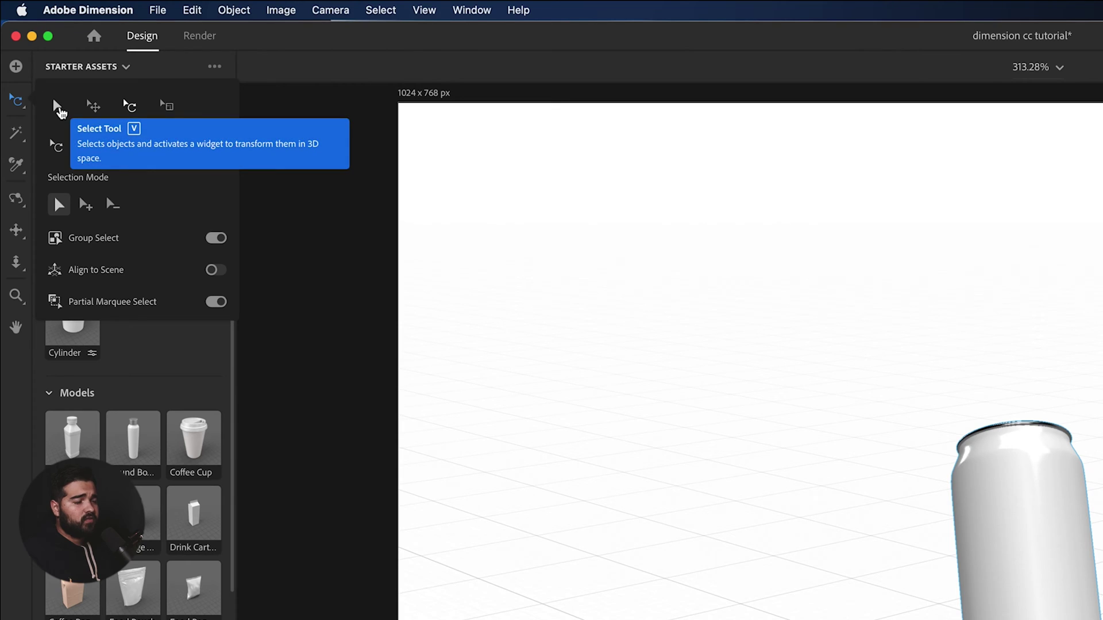
pyautogui.click(58, 108)
pyautogui.press('v')
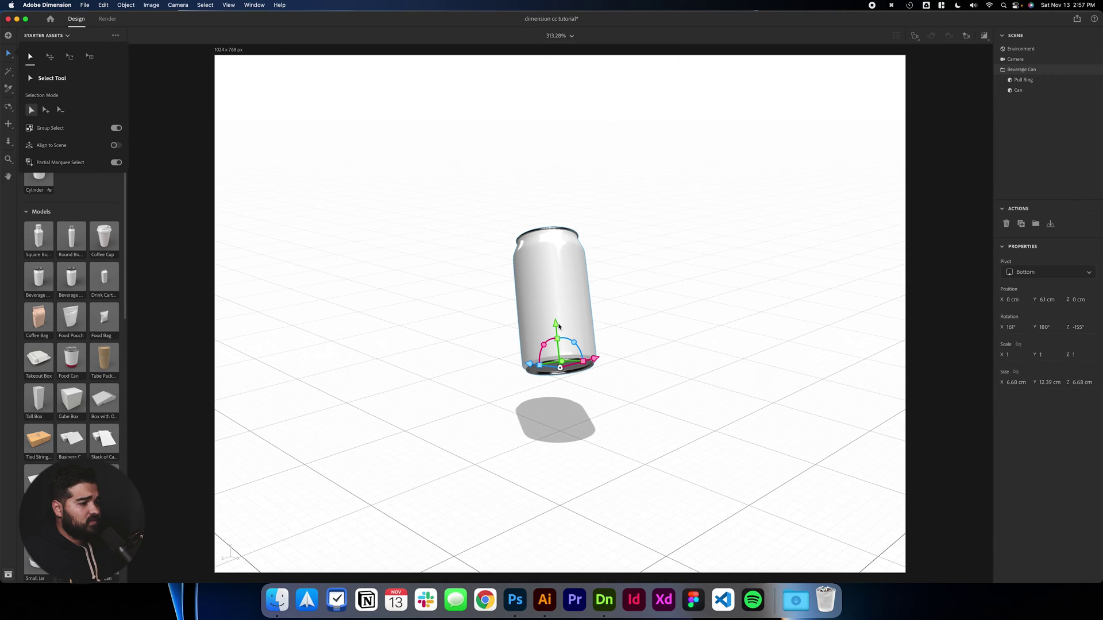
pyautogui.moveTo(556, 322); pyautogui.dragTo(550, 261)
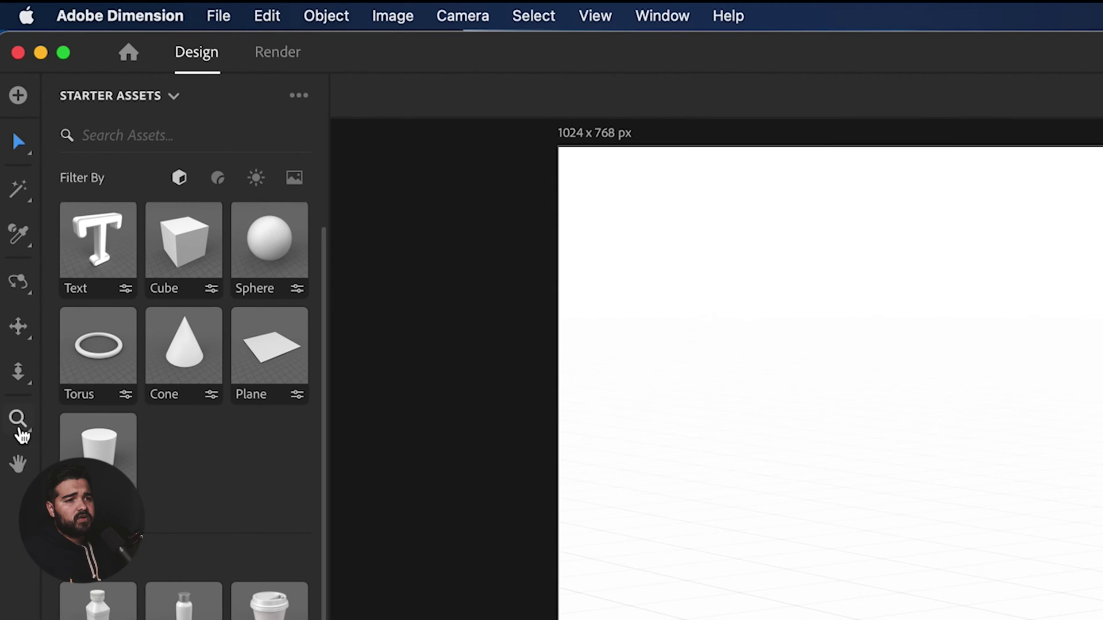
# Dolly the camera in closer to the can and pan it so the whole can sits near the canvas center
pyautogui.click(29, 374)
pyautogui.moveTo(576, 196); pyautogui.dragTo(576, 115)
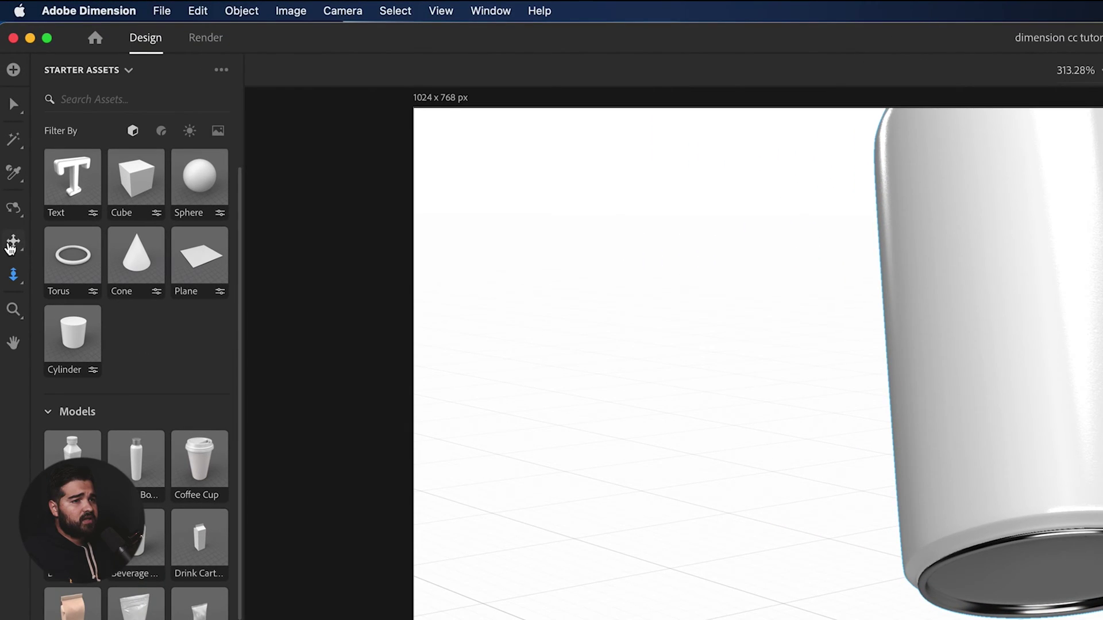
pyautogui.click(14, 244)
pyautogui.moveTo(1070, 373); pyautogui.dragTo(1099, 619)
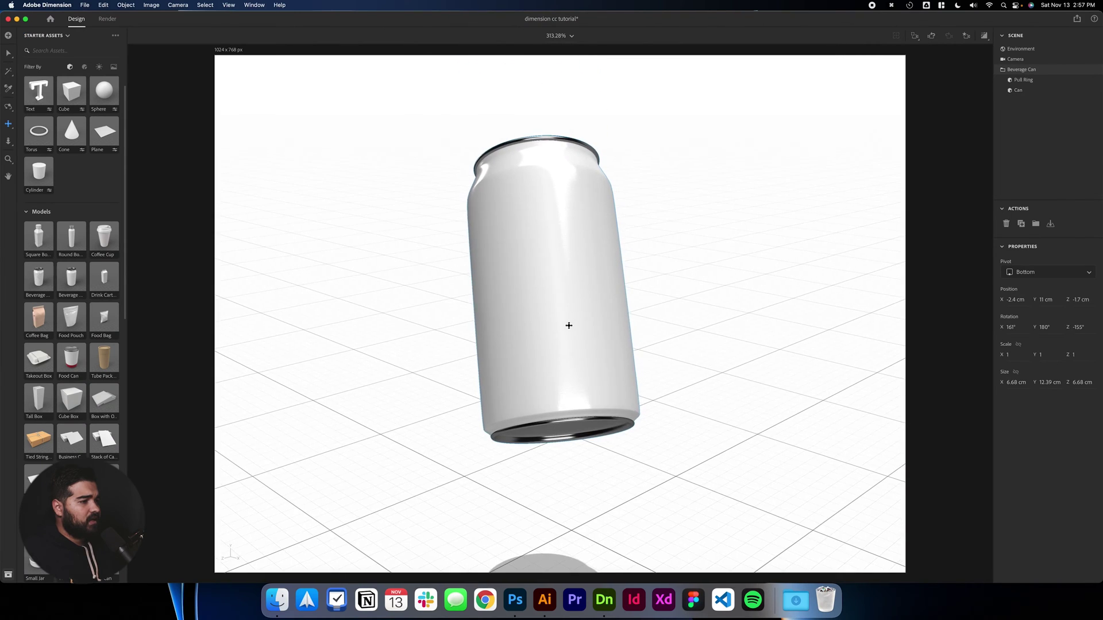
pyautogui.moveTo(569, 326); pyautogui.dragTo(561, 312)
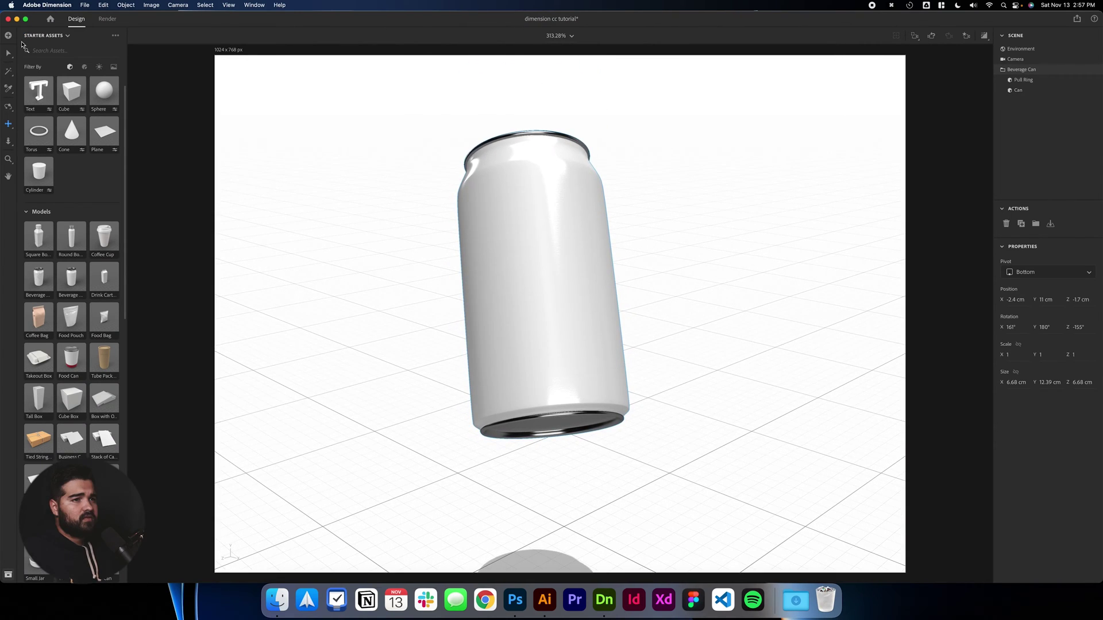
# Adjust the can's tilt to about X 153°, Y -180°, Z -164° and frame it with the camera, leaving a margin around it
pyautogui.click(9, 54)
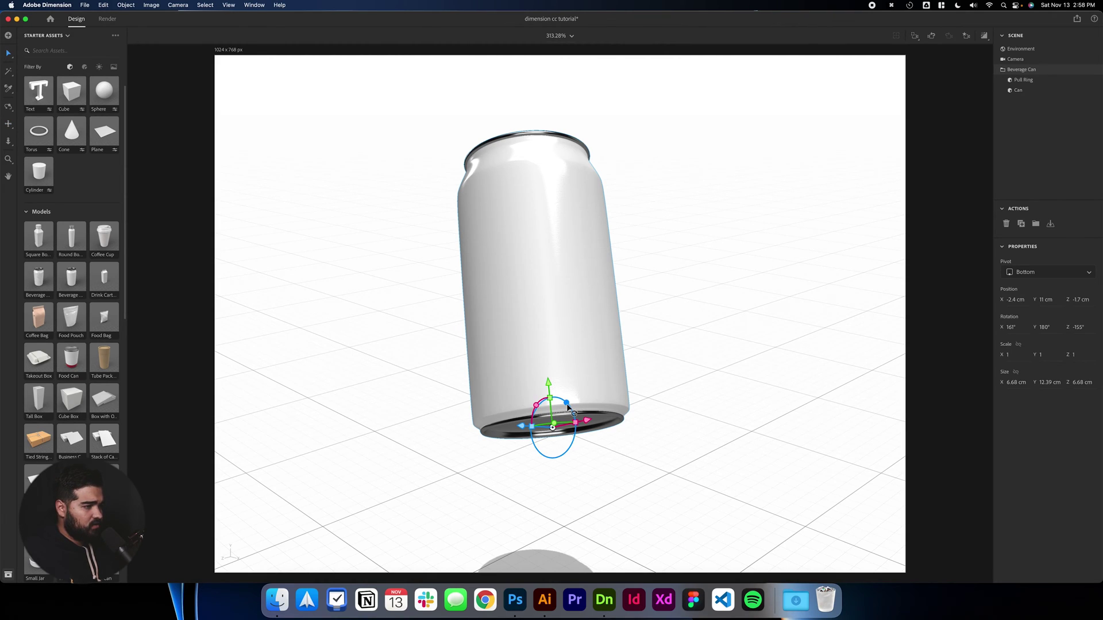
pyautogui.moveTo(566, 402); pyautogui.dragTo(566, 409)
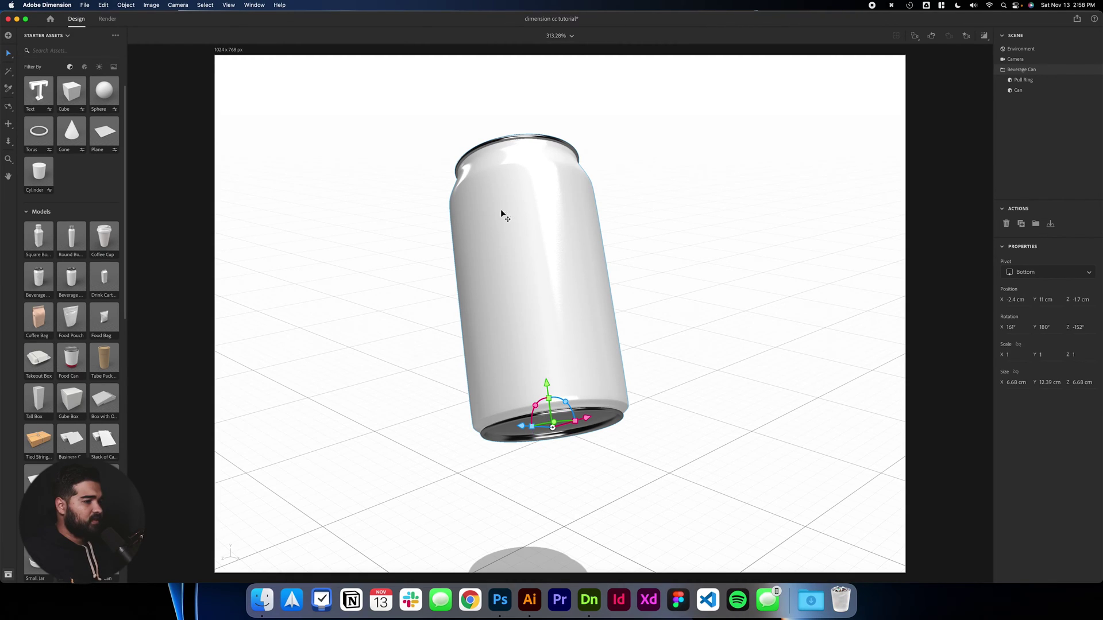
pyautogui.moveTo(571, 405); pyautogui.dragTo(535, 419)
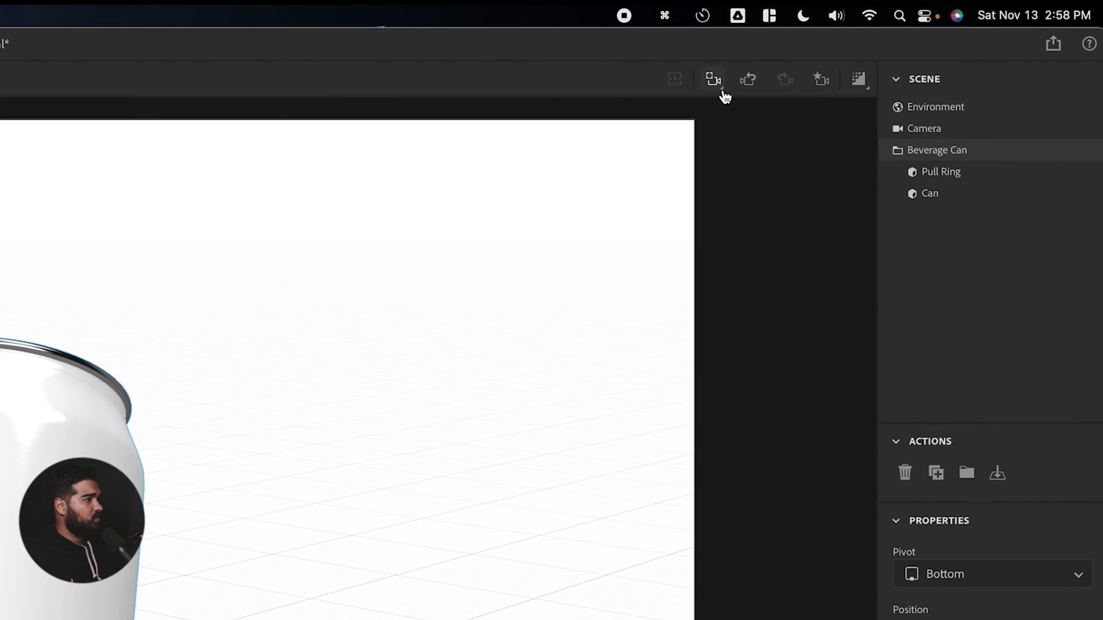
pyautogui.click(915, 36)
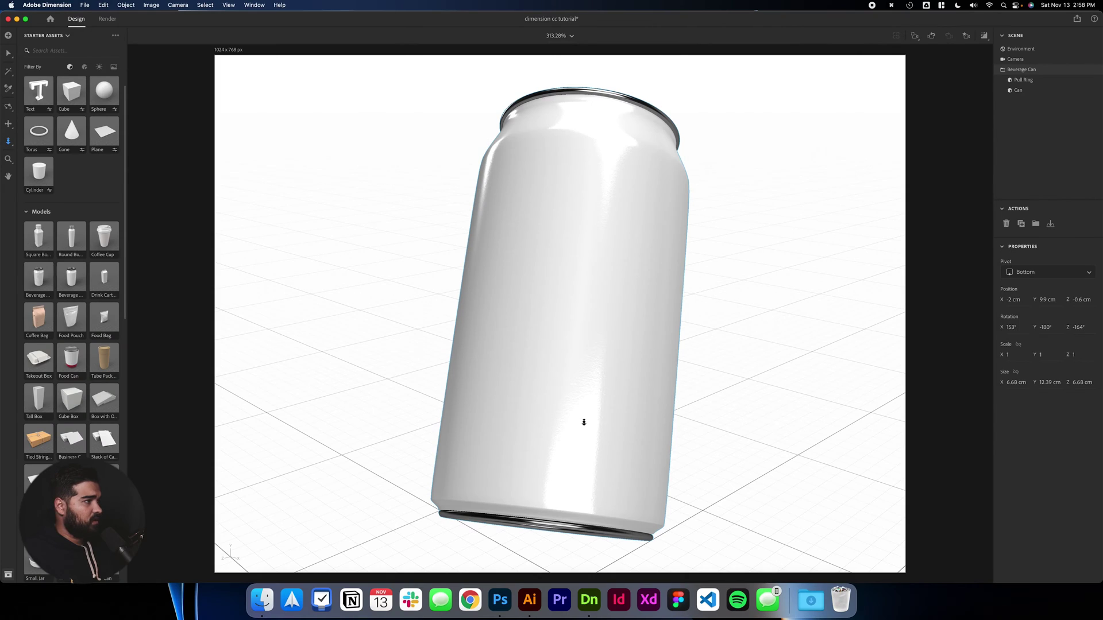
pyautogui.scroll(-3, 584, 422)
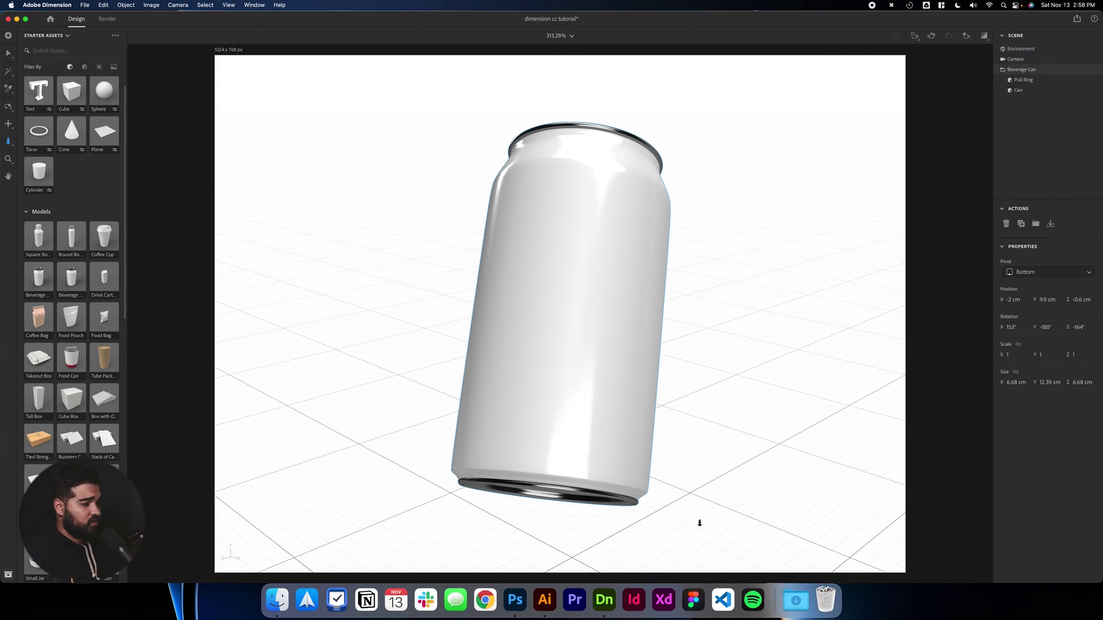
# Rotate the can further with the Rotate tool to about X 146°, Y -178°, Z -166°
pyautogui.press('v')
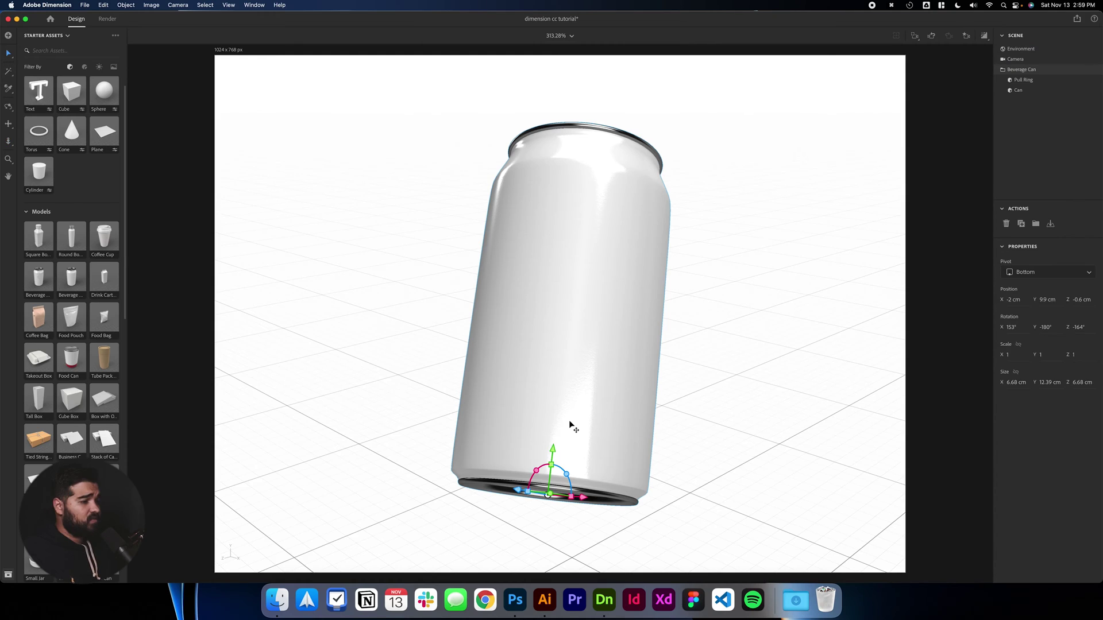
pyautogui.click(6, 55)
pyautogui.press('r')
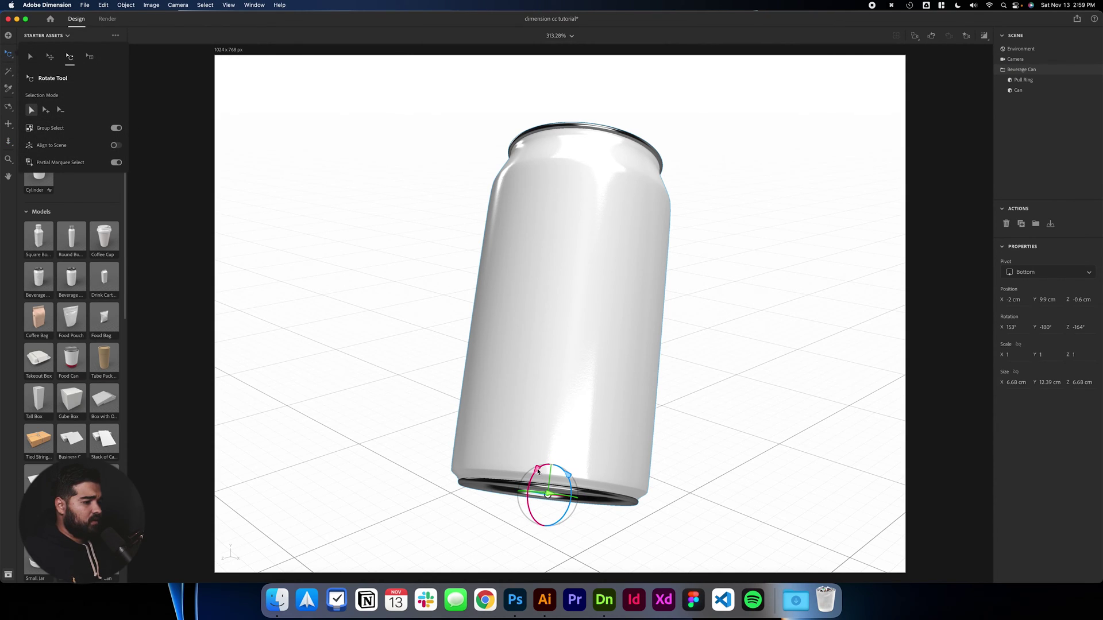
pyautogui.moveTo(538, 465); pyautogui.dragTo(577, 510)
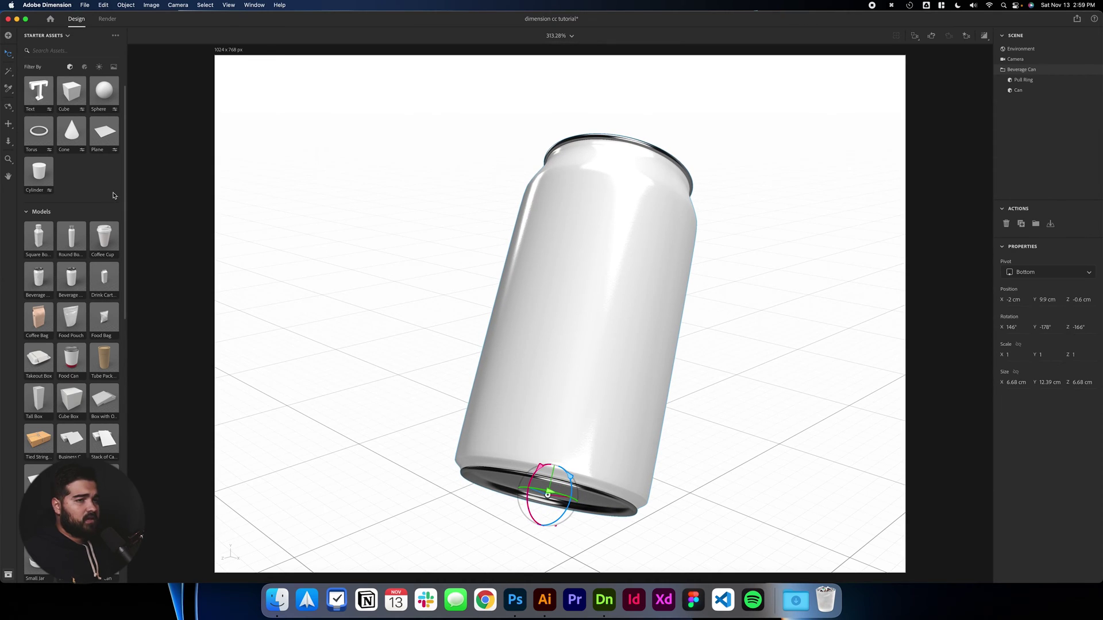
# Frame the can with the camera again and dolly back slightly to leave space around it
pyautogui.click(10, 55)
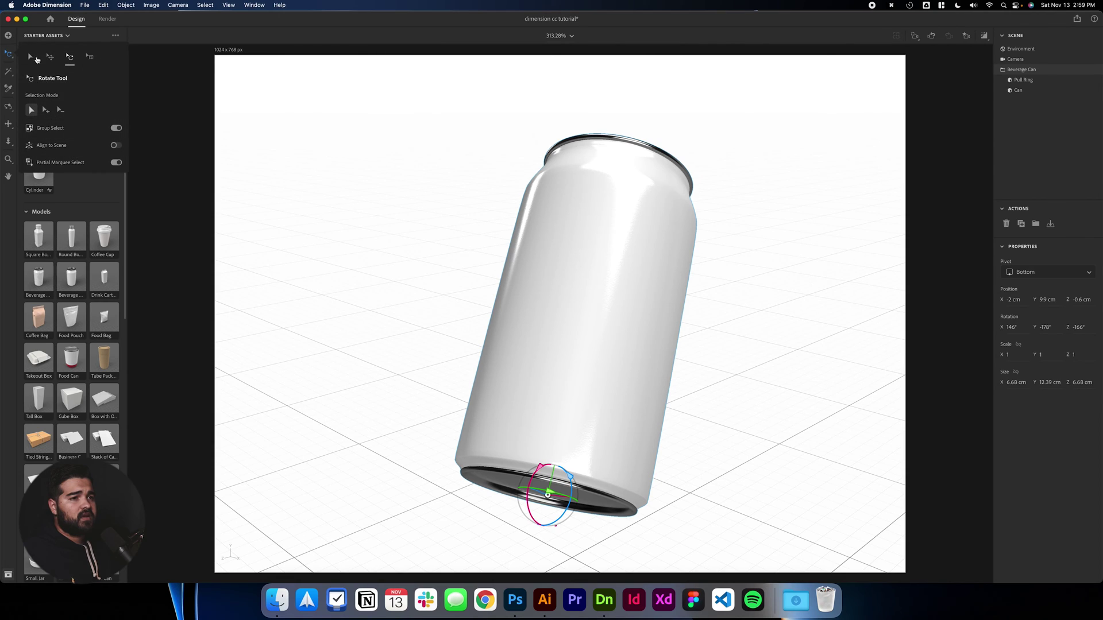
pyautogui.click(913, 37)
pyautogui.click(10, 139)
pyautogui.moveTo(549, 356); pyautogui.dragTo(524, 382)
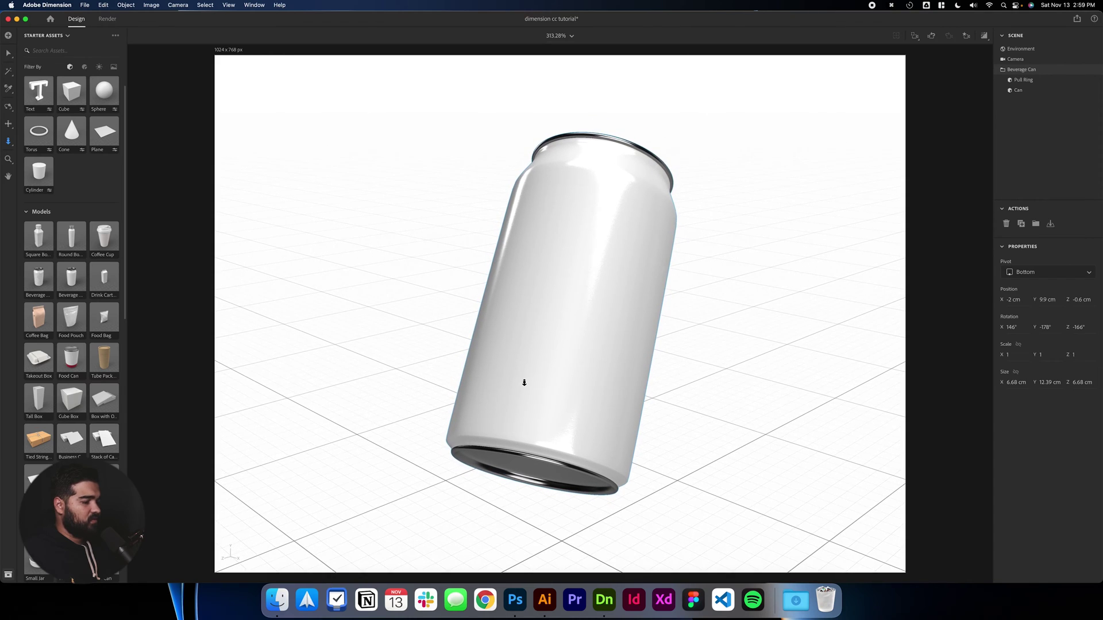
# Select the Can Material within the can's materials and start placing a graphic on it from the Dimension cc folder
pyautogui.click(8, 53)
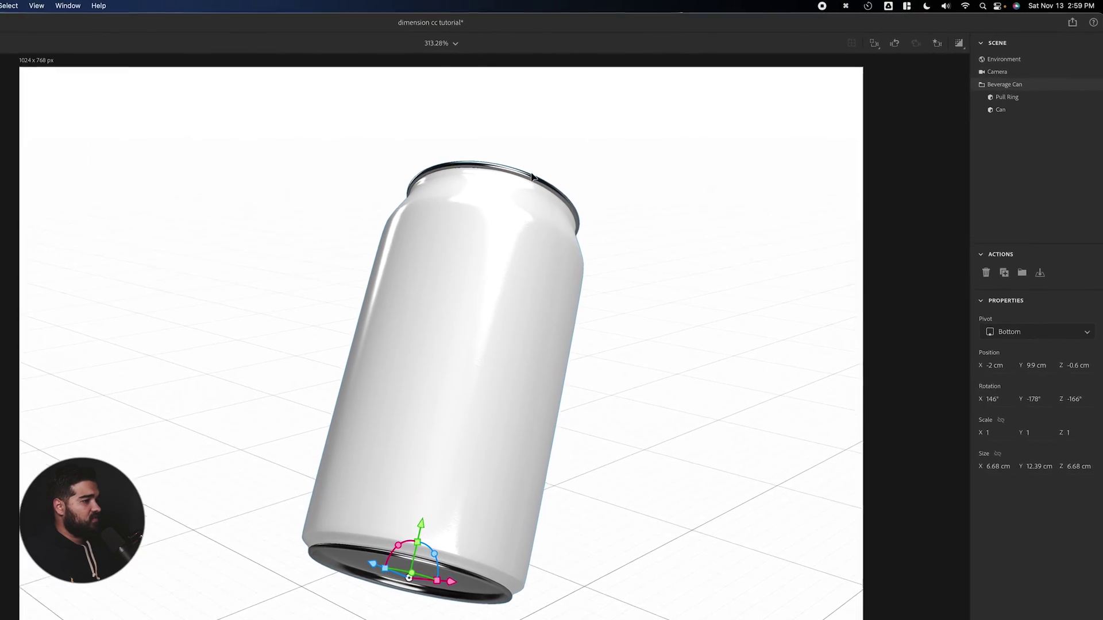
pyautogui.click(930, 201)
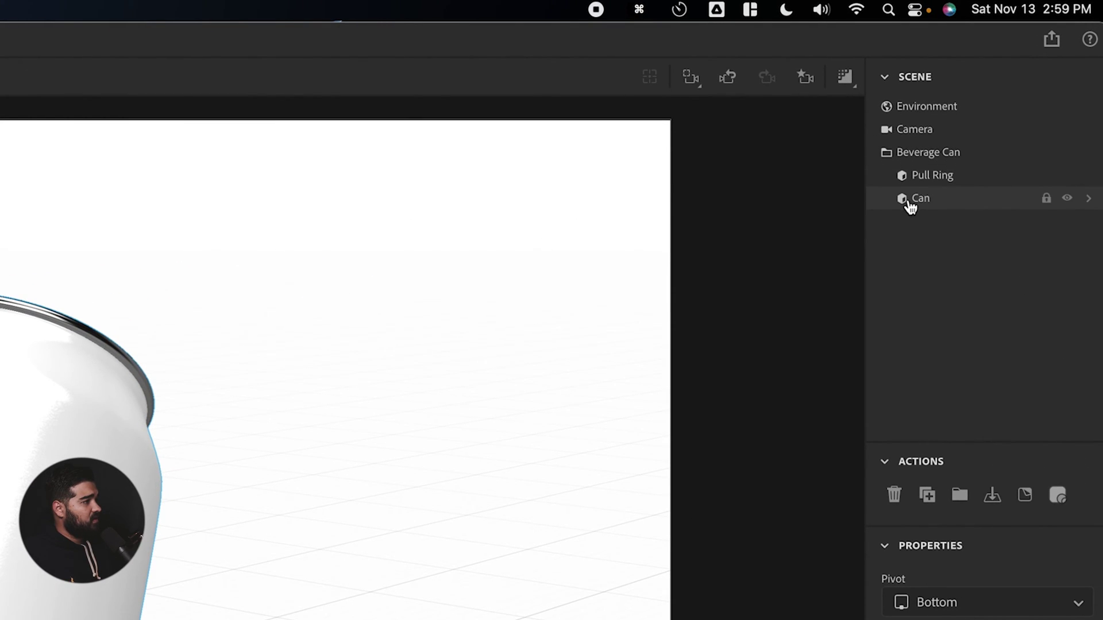
pyautogui.click(1062, 499)
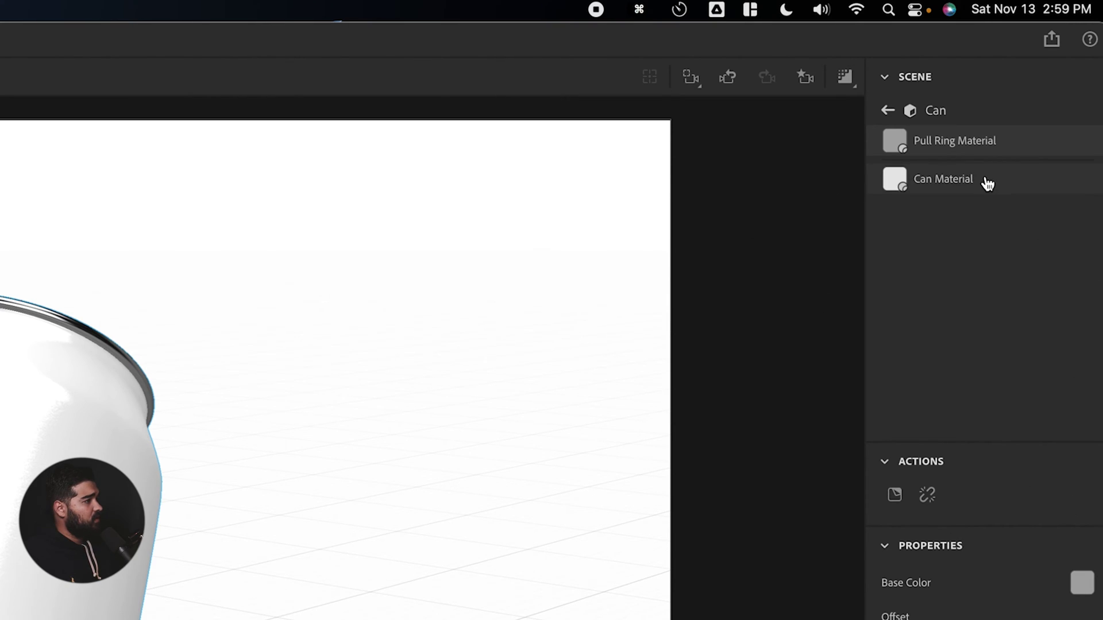
pyautogui.click(942, 182)
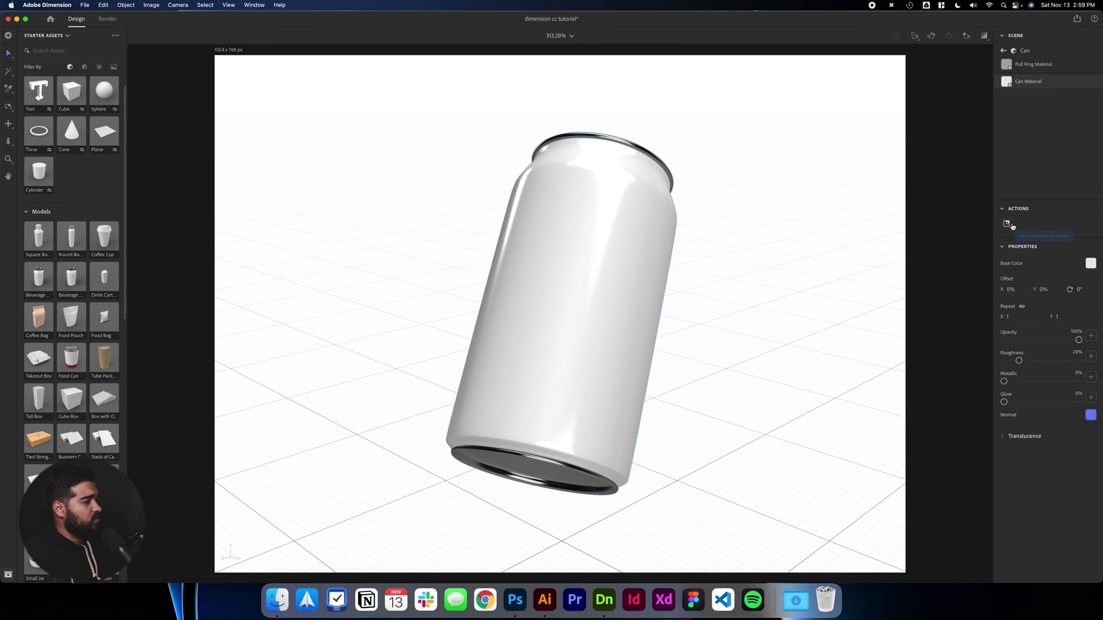
pyautogui.click(894, 494)
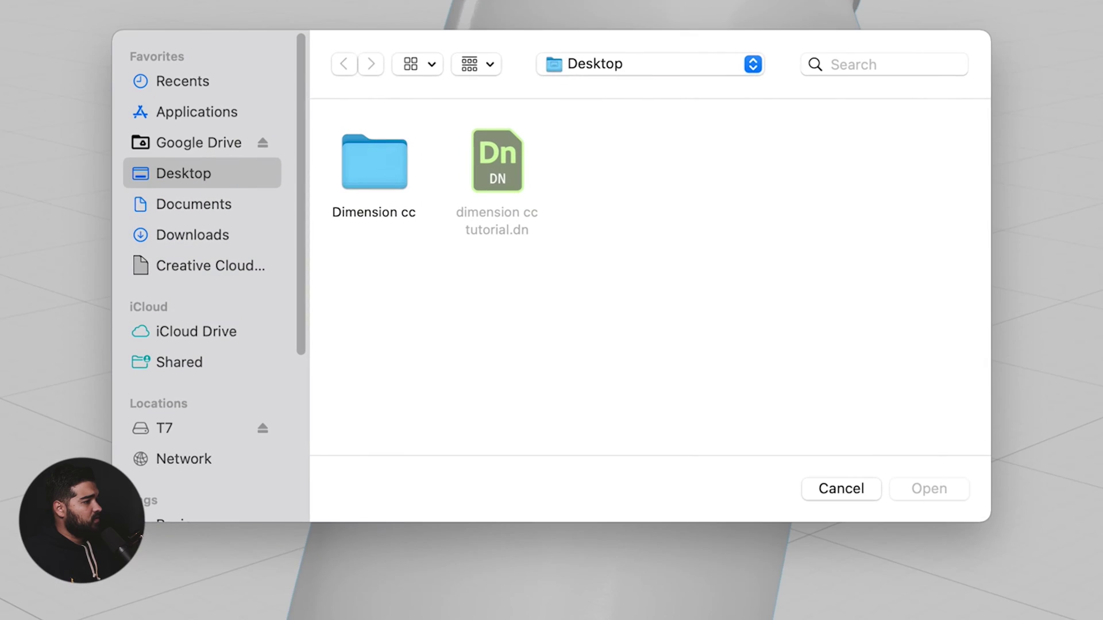
pyautogui.doubleClick(383, 161)
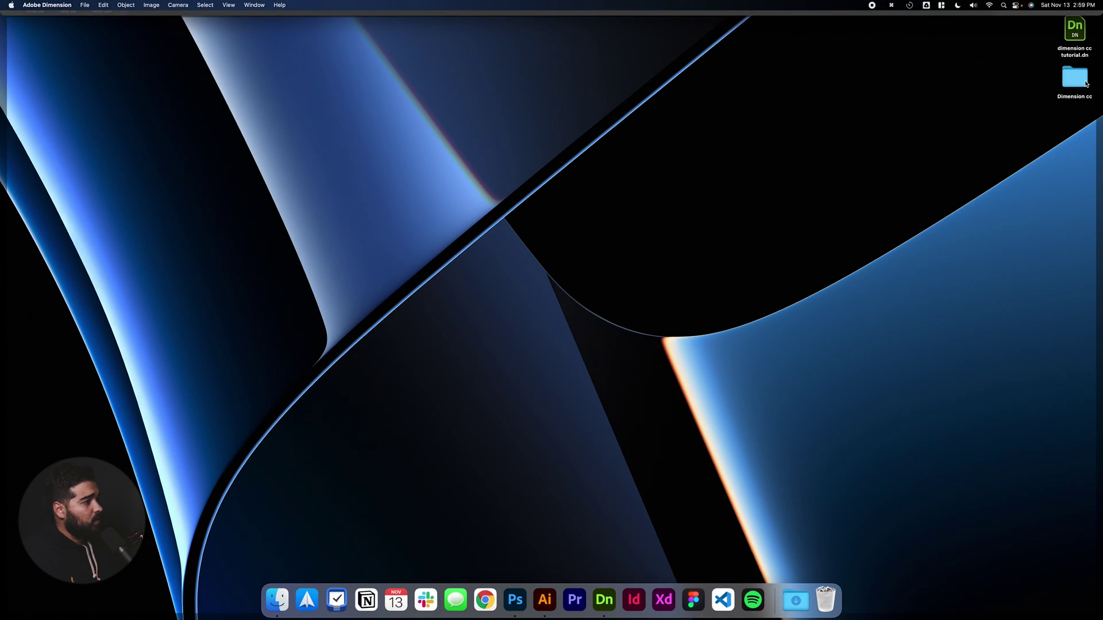
# Open Label.ai from the desktop's Dimension cc folder in Illustrator and examine the label artwork
pyautogui.doubleClick(1074, 78)
pyautogui.click(444, 250)
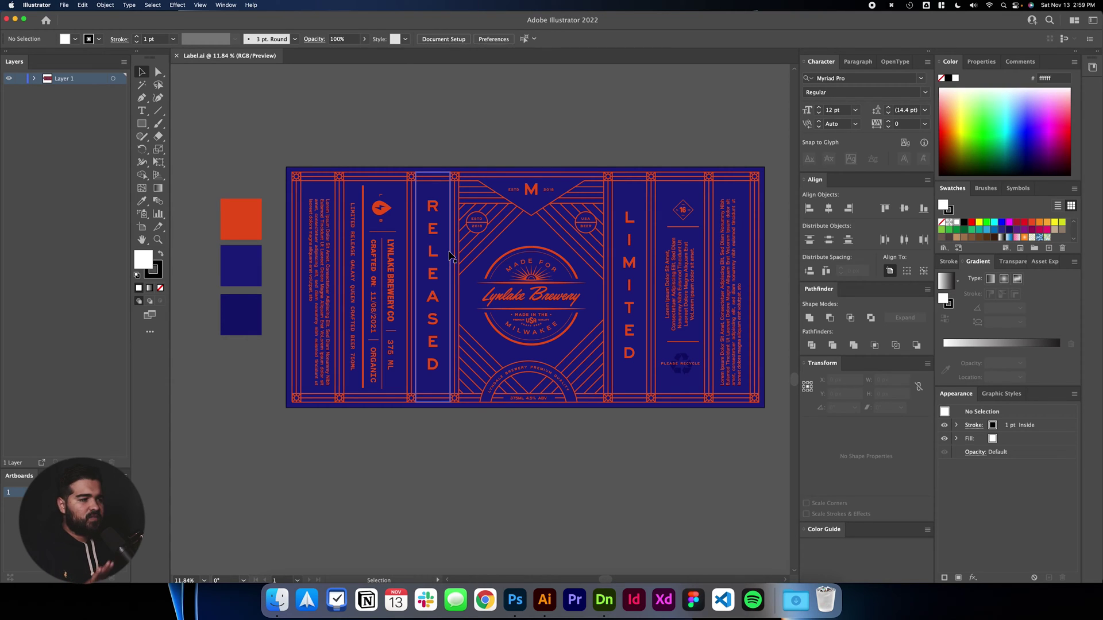
pyautogui.moveTo(544, 234); pyautogui.dragTo(499, 234)
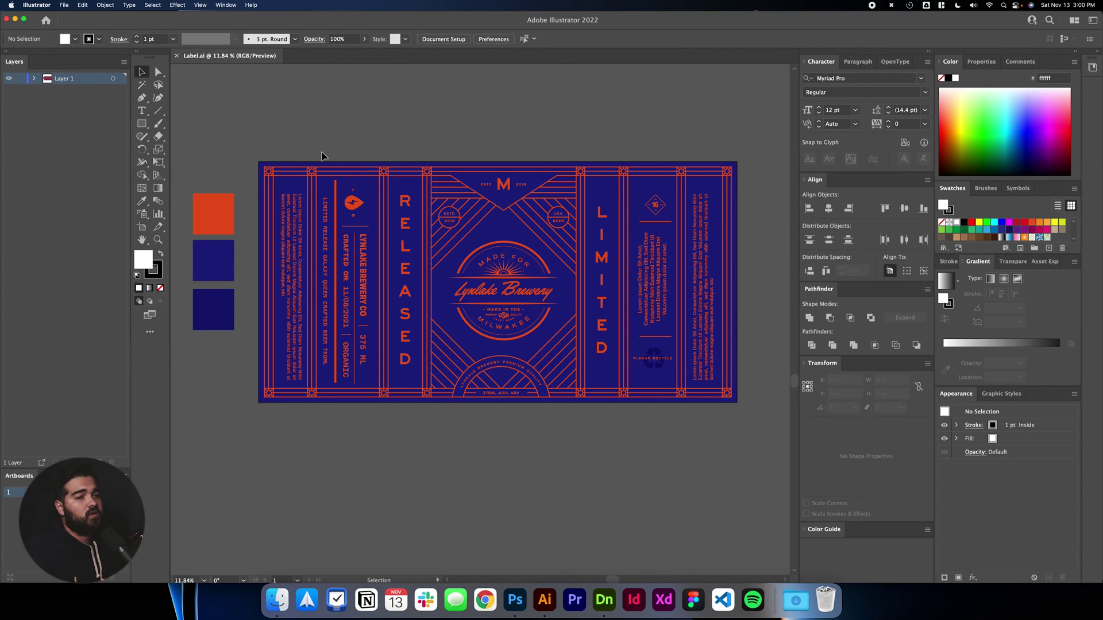
# Switch back to Adobe Dimension, place Label.ai on the can material and set the graphic's placement to Fill
pyautogui.press('super+Tab')
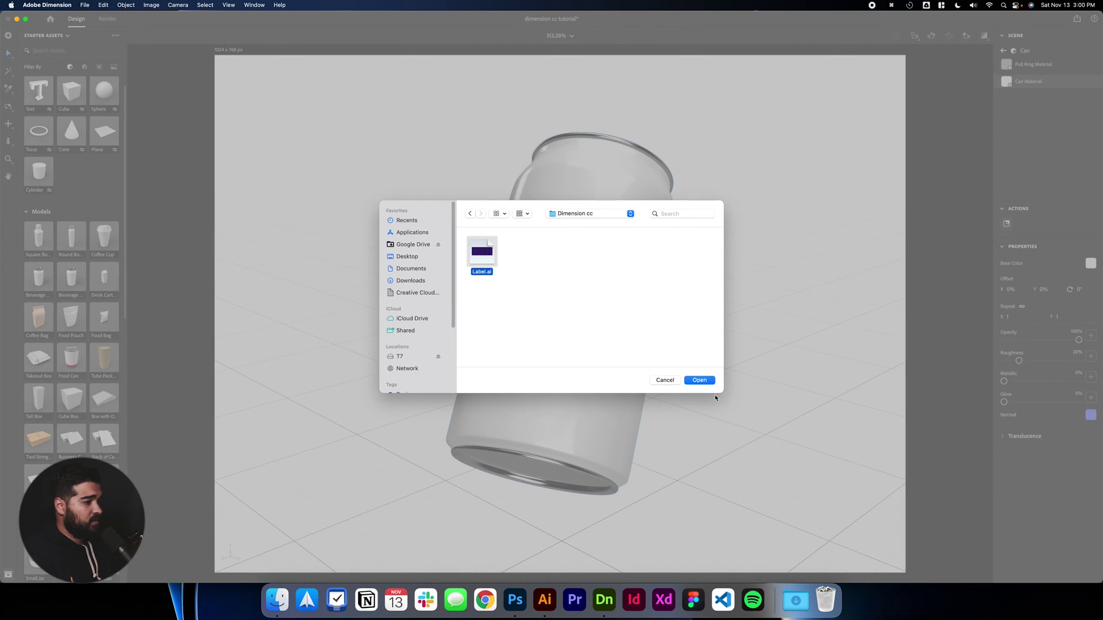
pyautogui.click(706, 380)
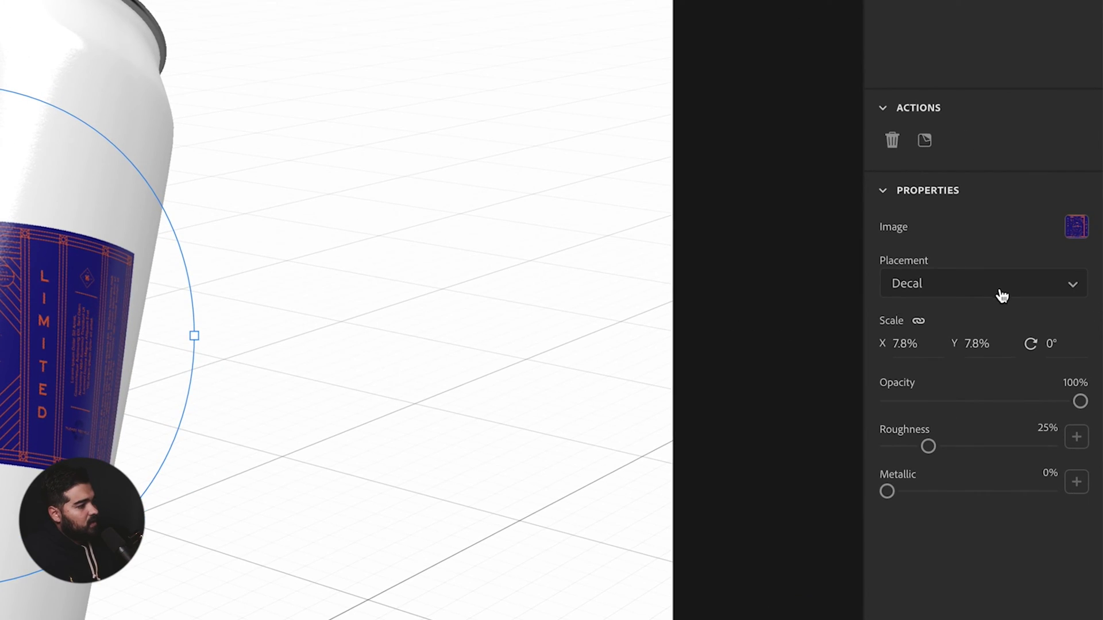
pyautogui.click(962, 284)
pyautogui.click(940, 344)
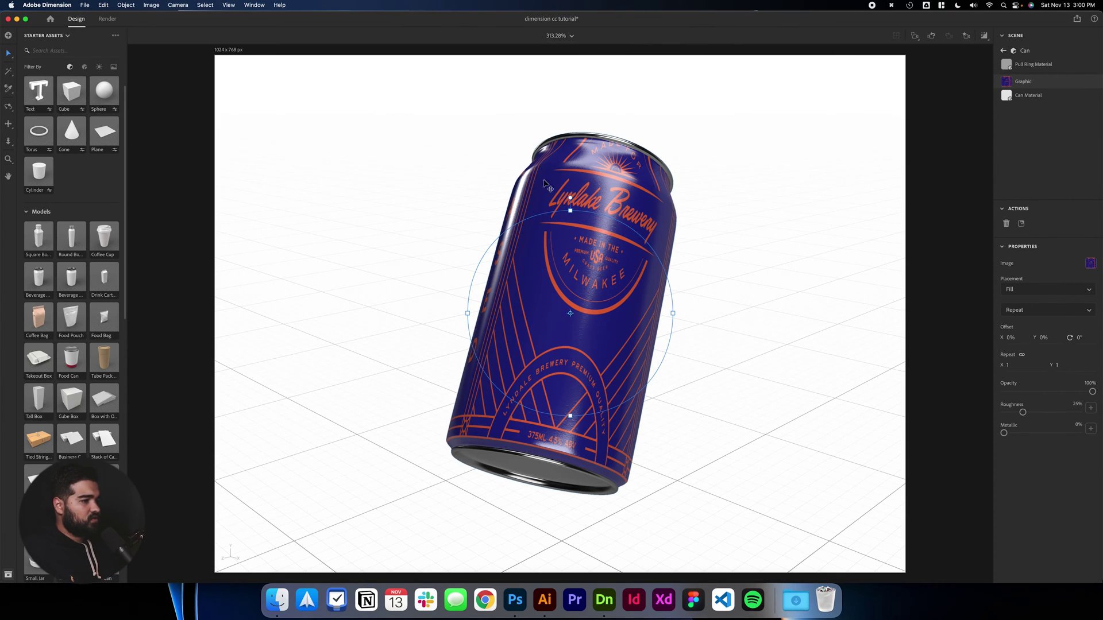
# Rescale the label graphic on the can to a vertical repeat of about 1.6, and adjust its width slightly
pyautogui.moveTo(571, 212); pyautogui.dragTo(556, 255)
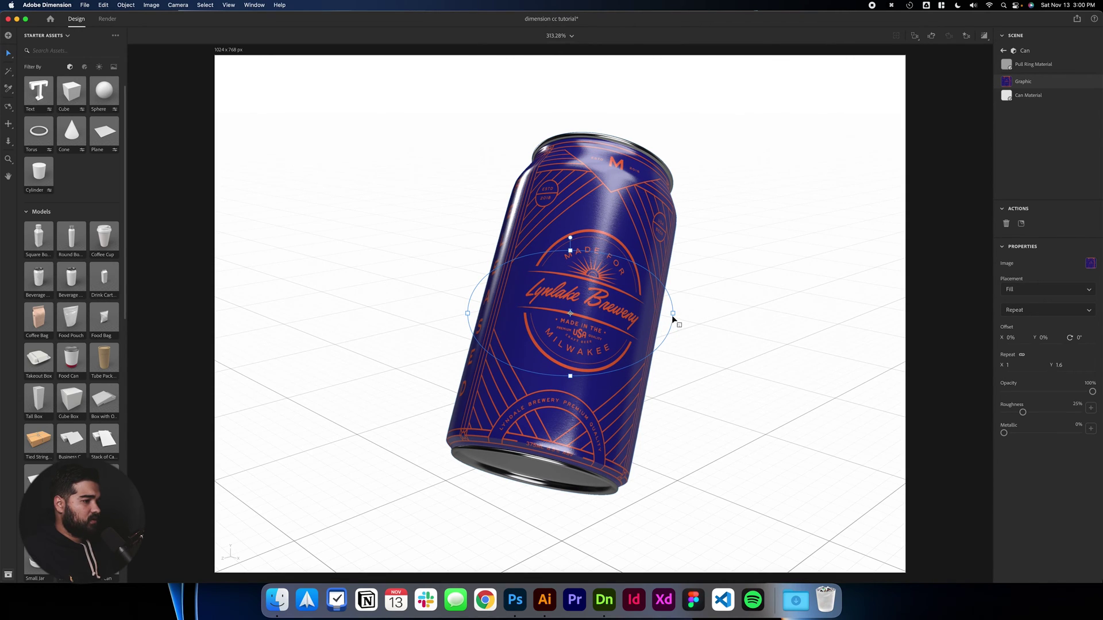
pyautogui.moveTo(672, 313); pyautogui.dragTo(689, 315)
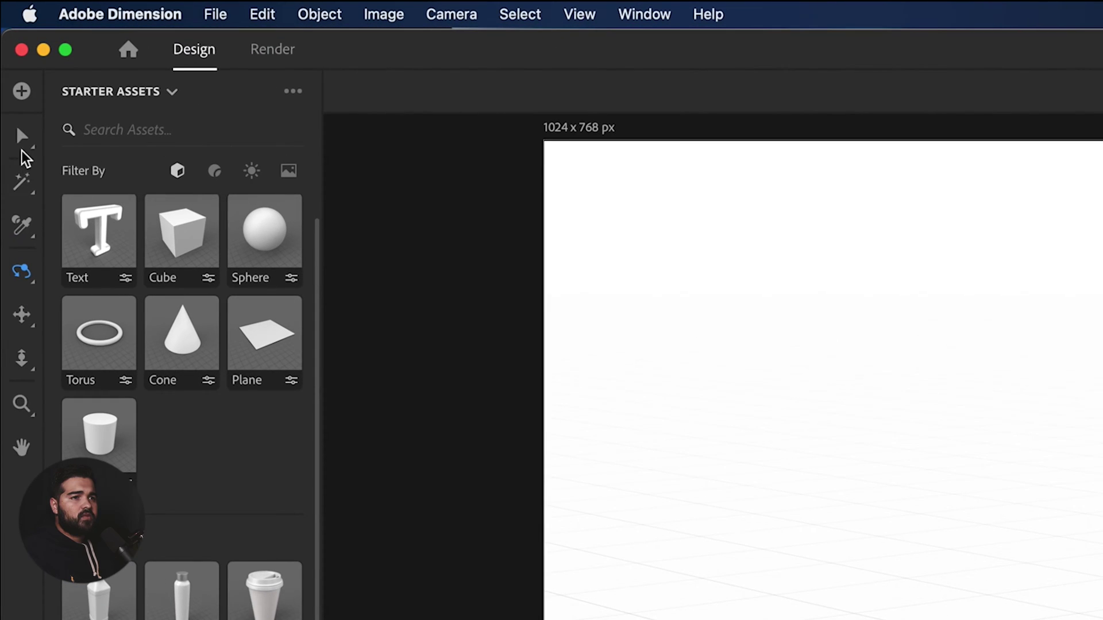
# Rotate the whole beverage can to about X 161°, Y -134°, Z -160° so the Lynlake Brewery emblem faces the camera
pyautogui.click(21, 138)
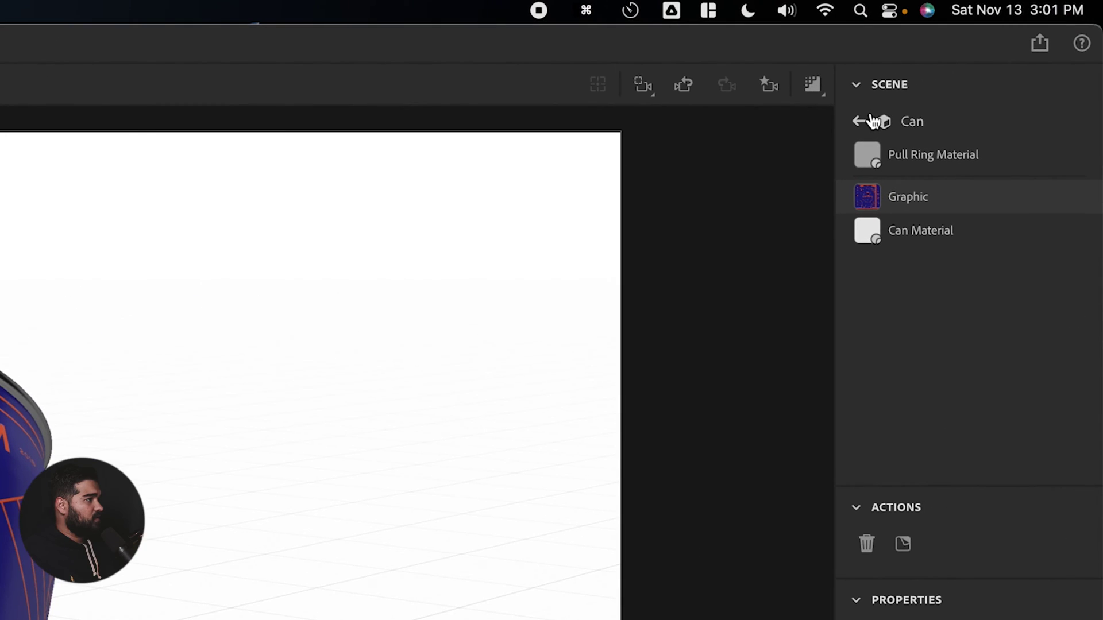
pyautogui.click(861, 118)
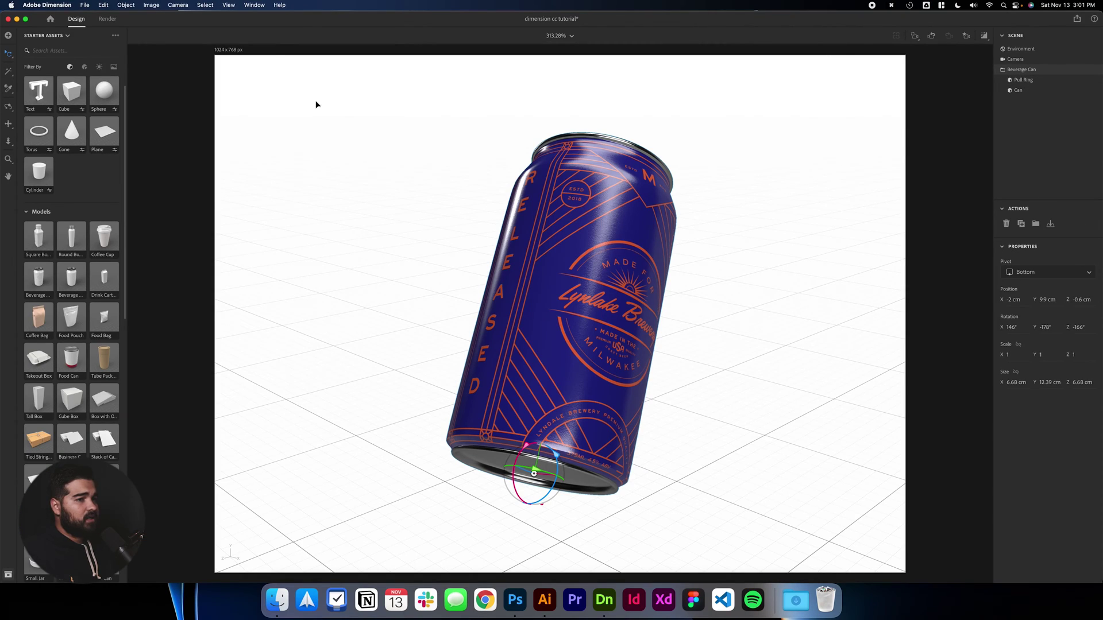
pyautogui.moveTo(525, 469); pyautogui.dragTo(510, 466)
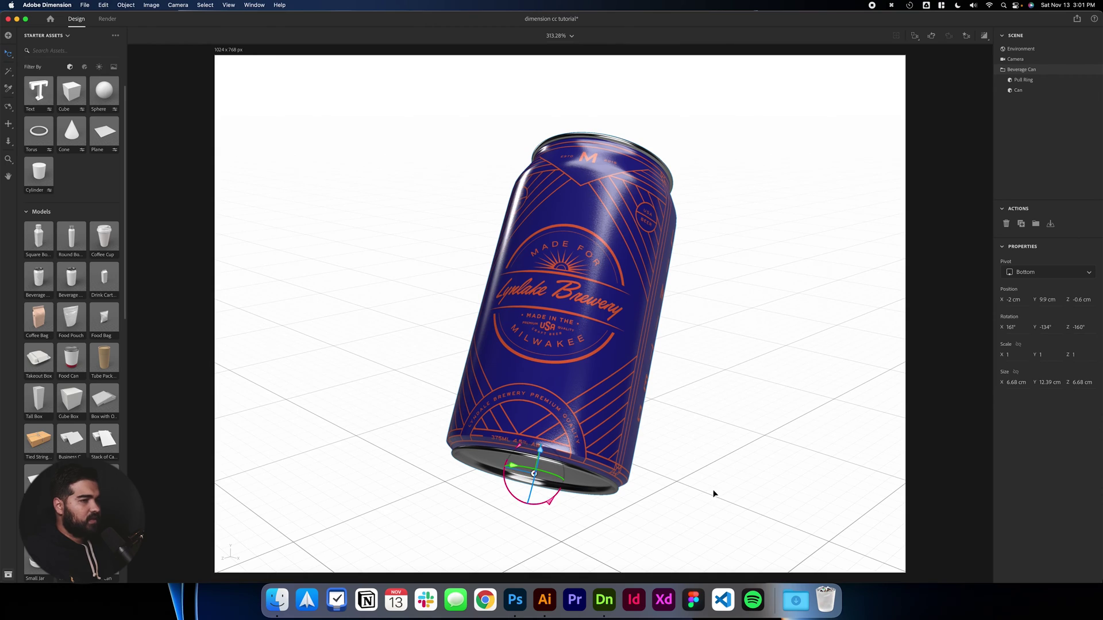
# Duplicate the can and pose the copy in the canvas's upper-left corner, tilted the opposite way with its top cropped off
pyautogui.click(8, 59)
pyautogui.click(33, 60)
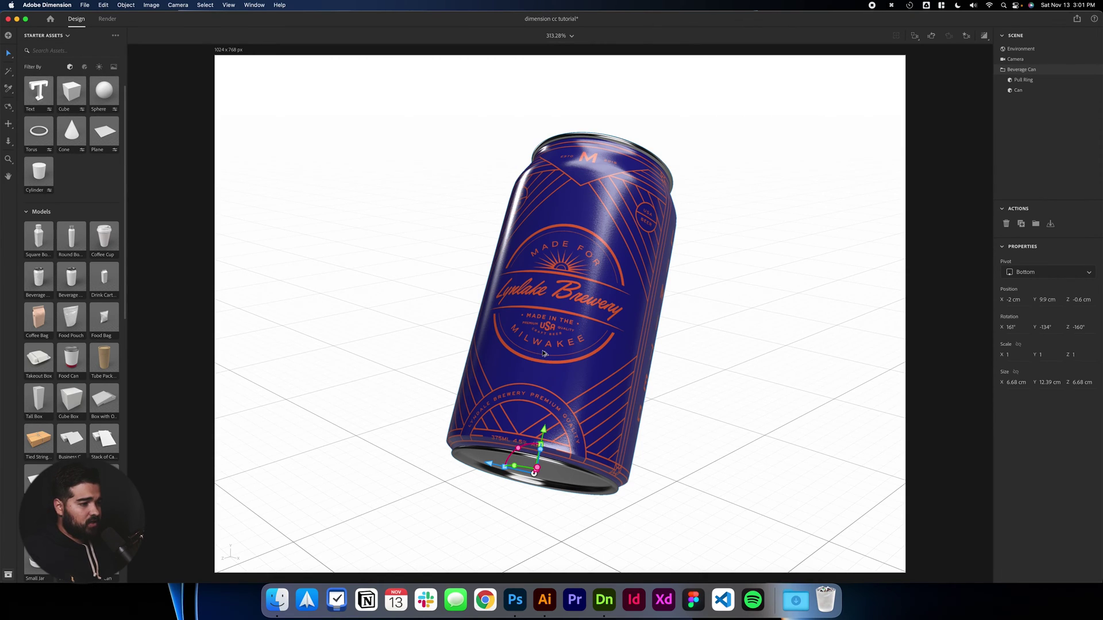
pyautogui.keyDown('alt'); pyautogui.moveTo(544, 353); pyautogui.dragTo(339, 295); pyautogui.keyUp('alt')
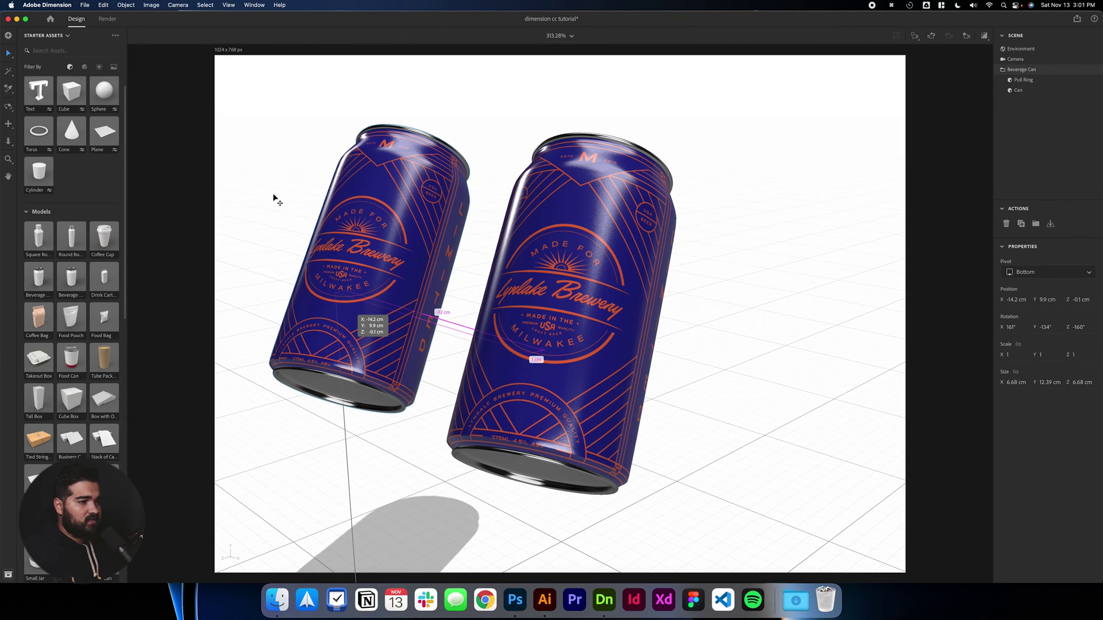
pyautogui.moveTo(326, 369); pyautogui.dragTo(277, 302)
pyautogui.moveTo(343, 280); pyautogui.dragTo(388, 199)
# Duplicate the center can toward the canvas's right side and rotate the copy to about X 6°, Y -35°, Z 37°
pyautogui.click(606, 338)
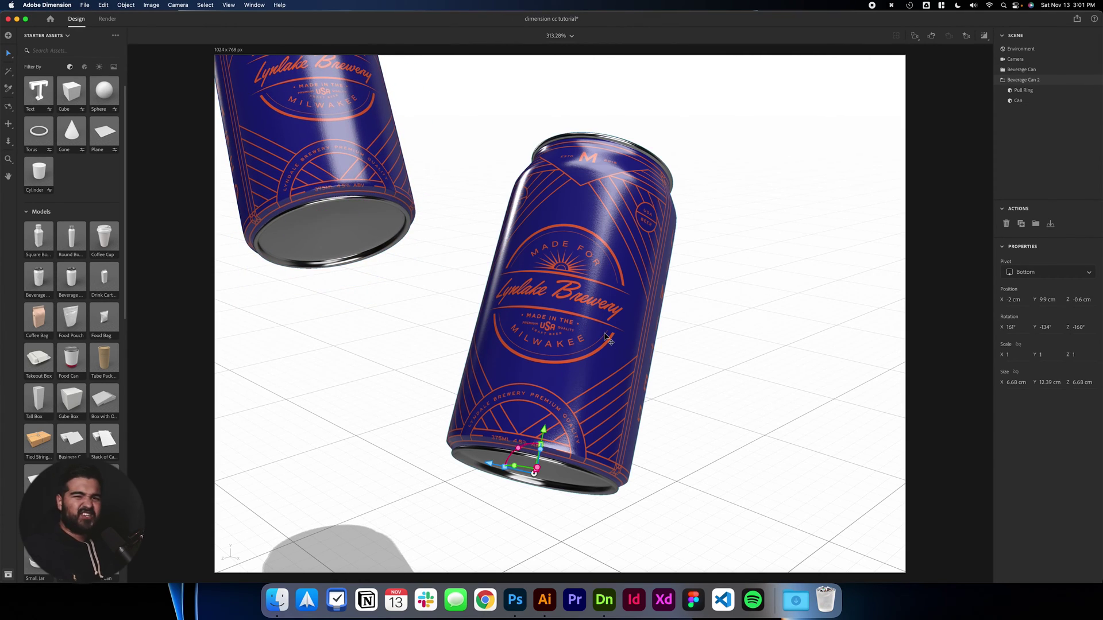
pyautogui.keyDown('alt'); pyautogui.moveTo(606, 338); pyautogui.dragTo(866, 414); pyautogui.keyUp('alt')
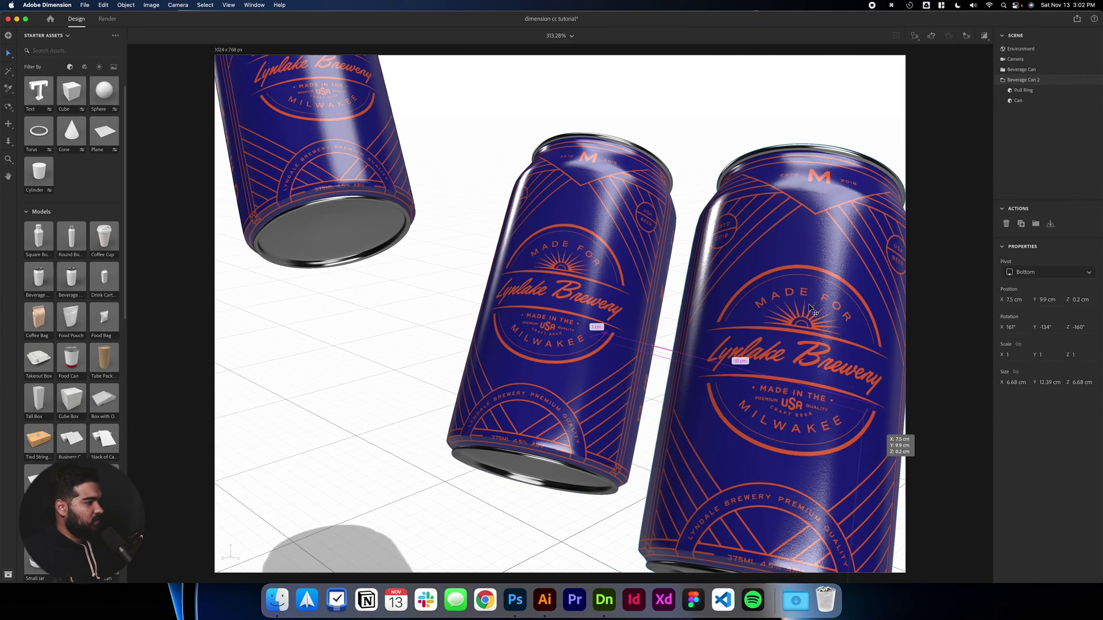
pyautogui.keyDown('alt'); pyautogui.moveTo(812, 309); pyautogui.dragTo(813, 310); pyautogui.keyUp('alt')
pyautogui.moveTo(745, 567)
pyautogui.mouseDown()
pyautogui.moveTo(720, 575)
pyautogui.moveTo(759, 571)
pyautogui.mouseUp()
pyautogui.moveTo(827, 478); pyautogui.dragTo(874, 581)
# Move the newest can copy into the canvas's lower-right corner, at about X 11.8, Y 4.9, Z -1 cm
pyautogui.press('super+minus')
pyautogui.press('super+minus')
pyautogui.press('super+minus')
pyautogui.press('super+equal')
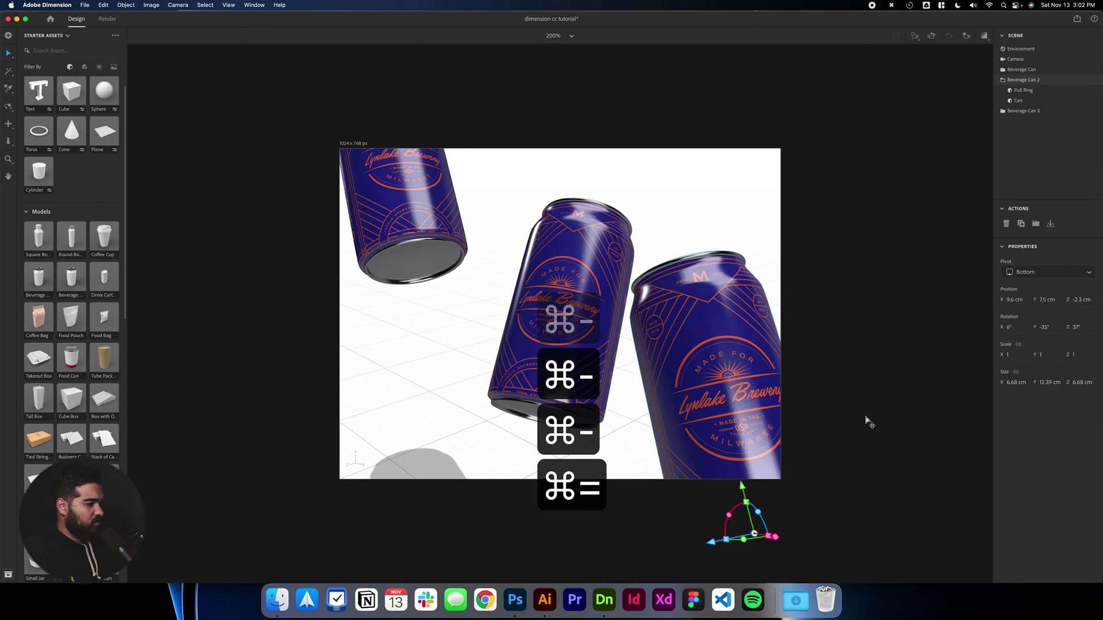
pyautogui.moveTo(740, 499); pyautogui.dragTo(795, 566)
pyautogui.click(731, 241)
pyautogui.moveTo(720, 380); pyautogui.dragTo(722, 383)
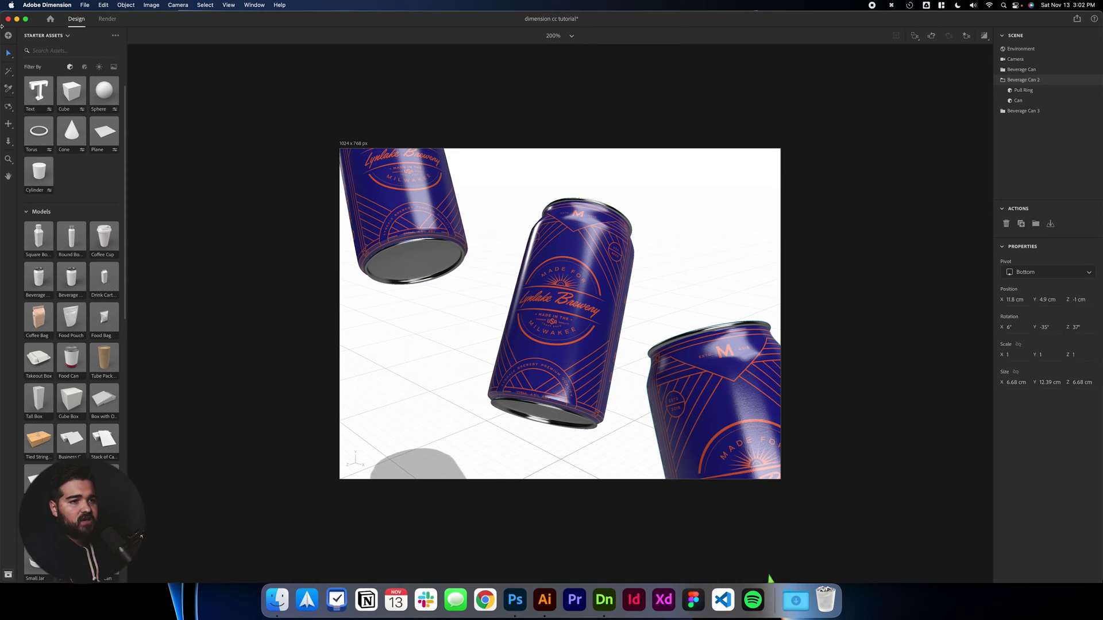
# Switch to Illustrator and copy the hex color code of the darkest blue square beside the label
pyautogui.click(553, 604)
pyautogui.click(213, 261)
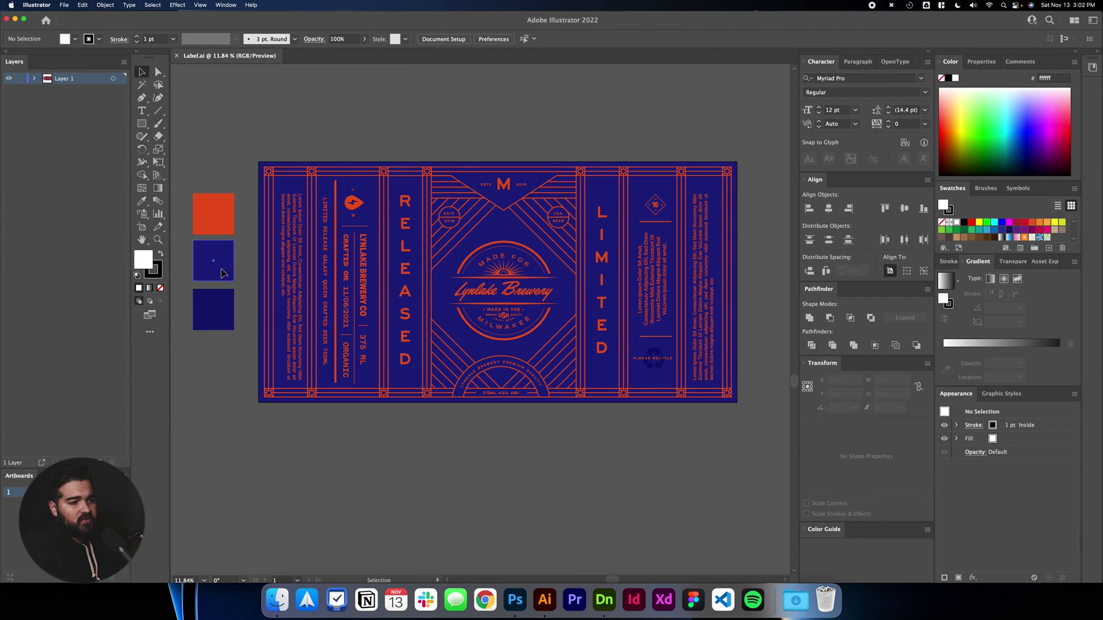
pyautogui.click(212, 326)
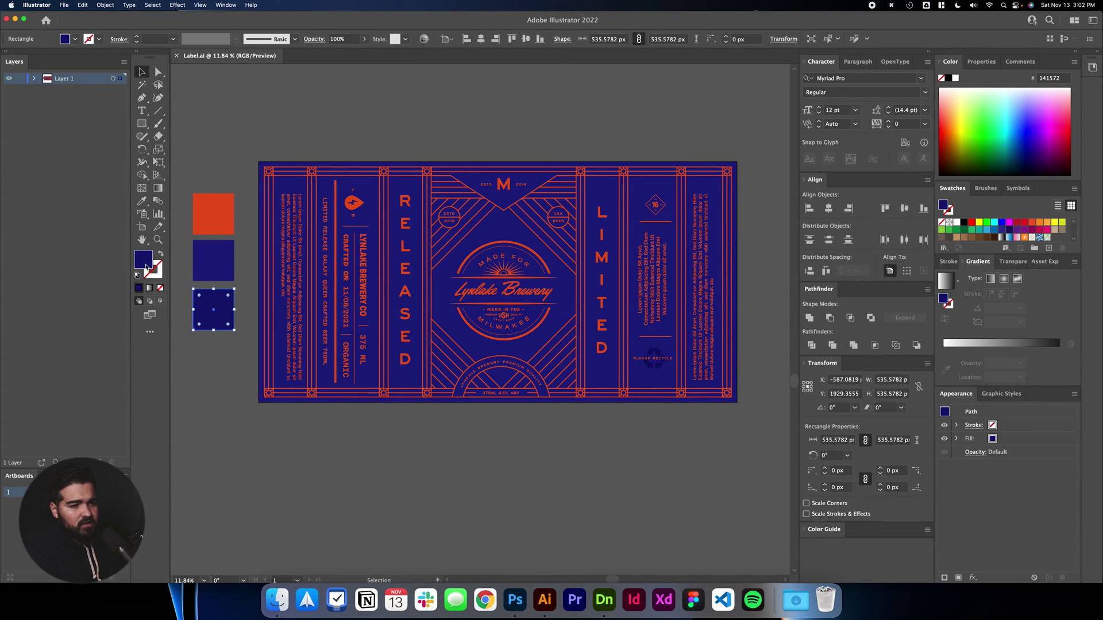
pyautogui.doubleClick(147, 266)
pyautogui.press('super+c')
pyautogui.press('Escape')
# Switch back to Adobe Dimension and set the environment's background color to hex 141572
pyautogui.press('super+Tab')
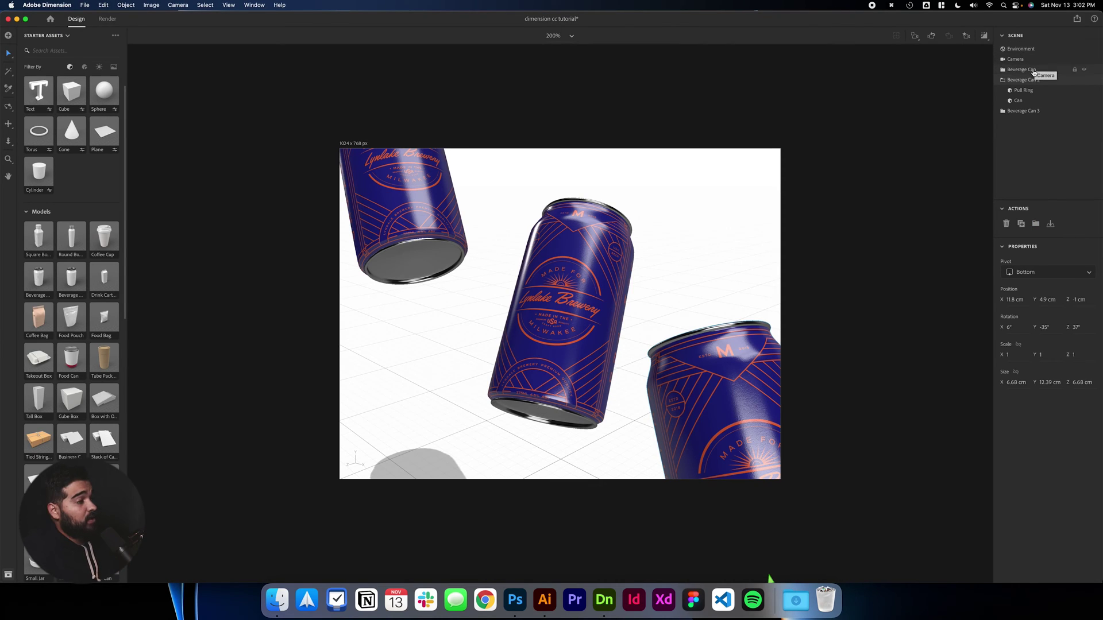
pyautogui.click(1042, 51)
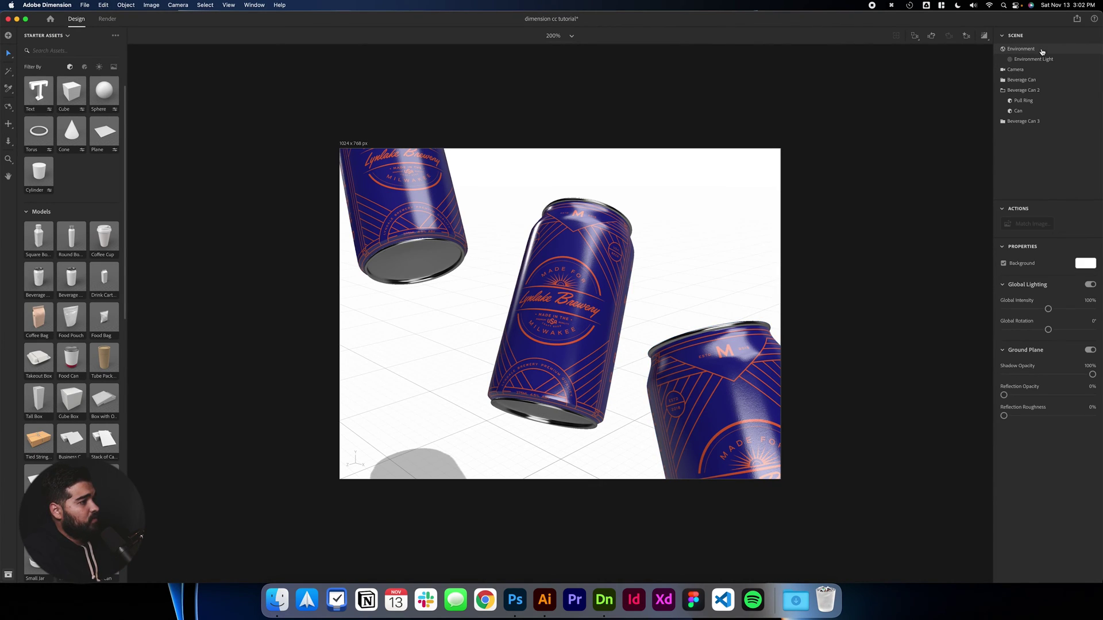
pyautogui.click(1085, 265)
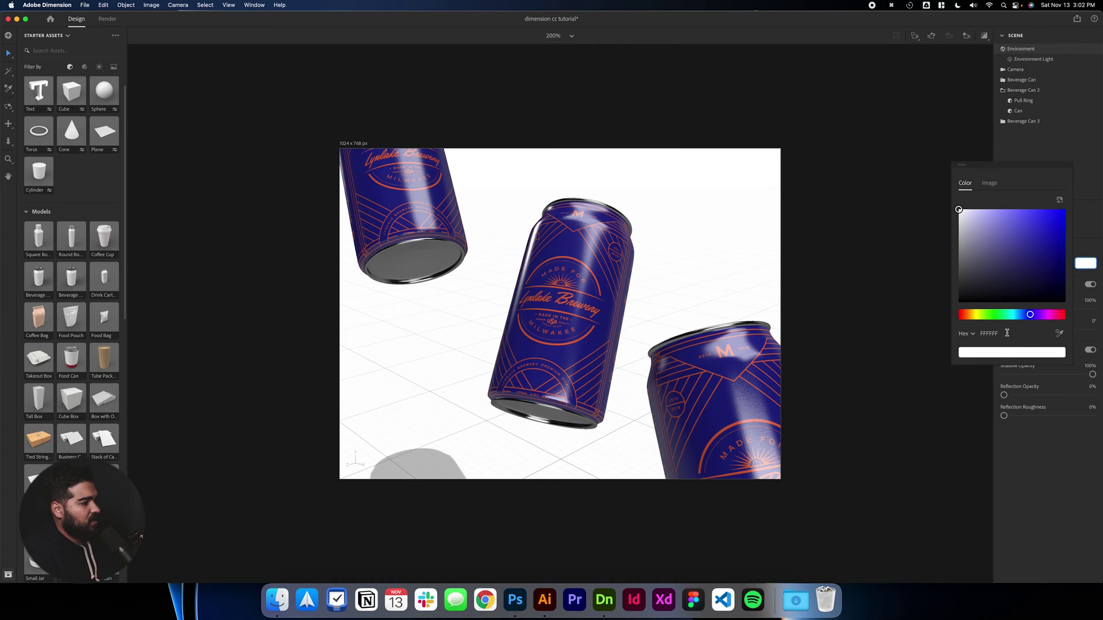
pyautogui.click(972, 334)
pyautogui.click(970, 350)
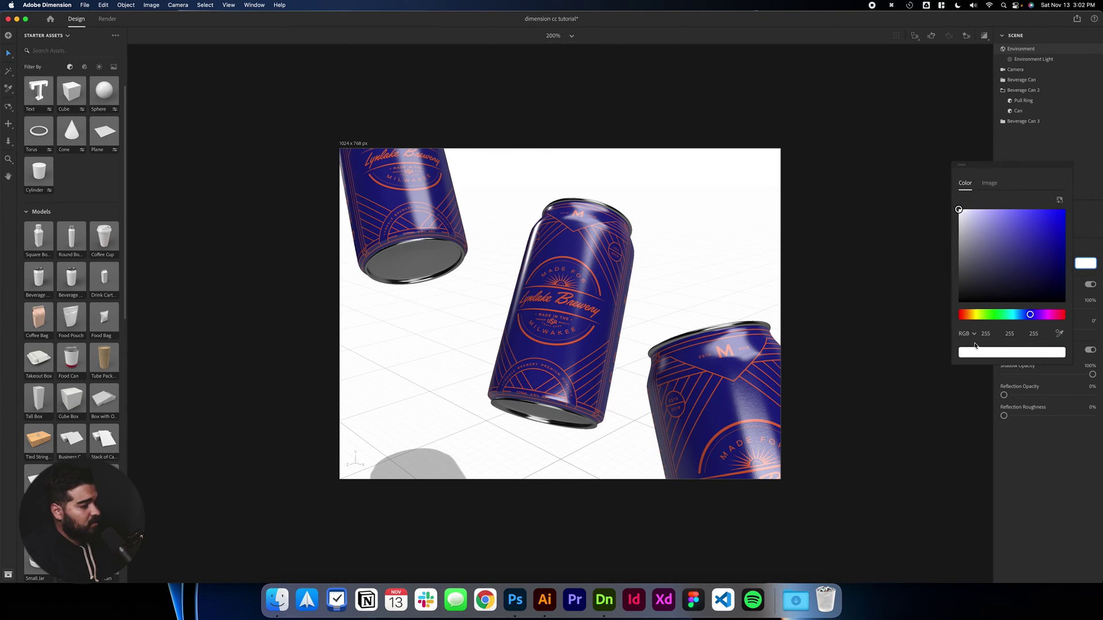
pyautogui.click(971, 334)
pyautogui.click(969, 419)
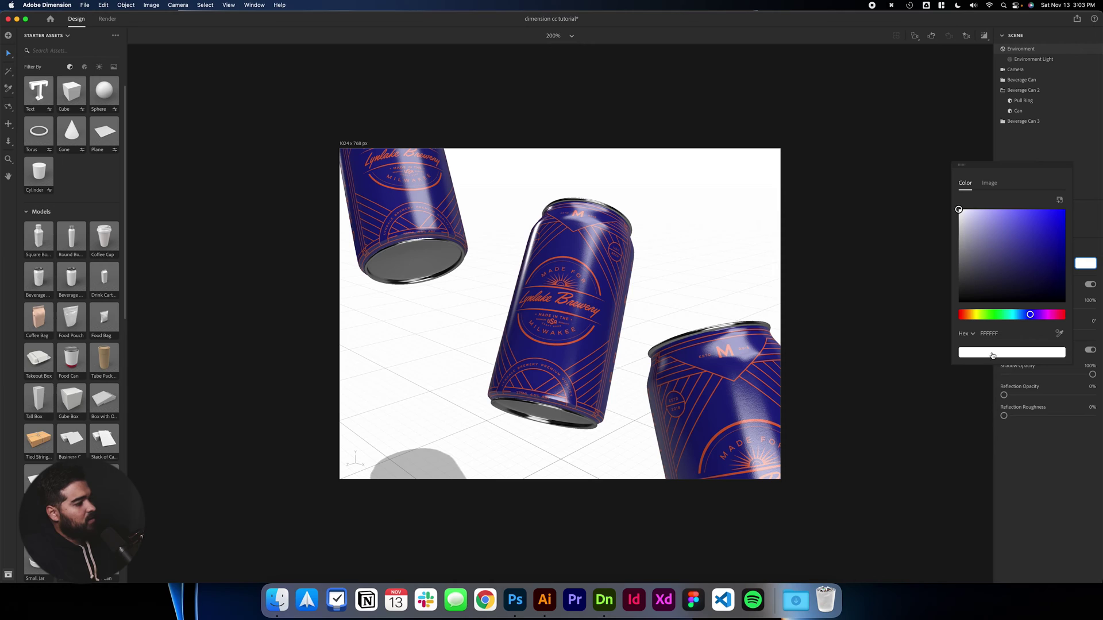
pyautogui.press('super+v')
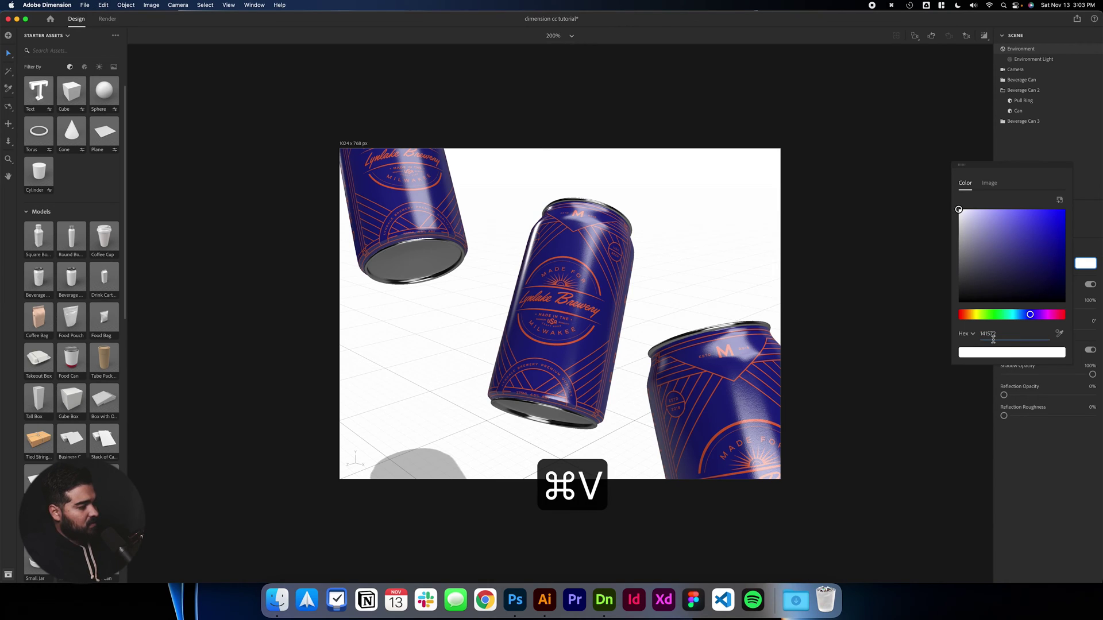
pyautogui.press('Return')
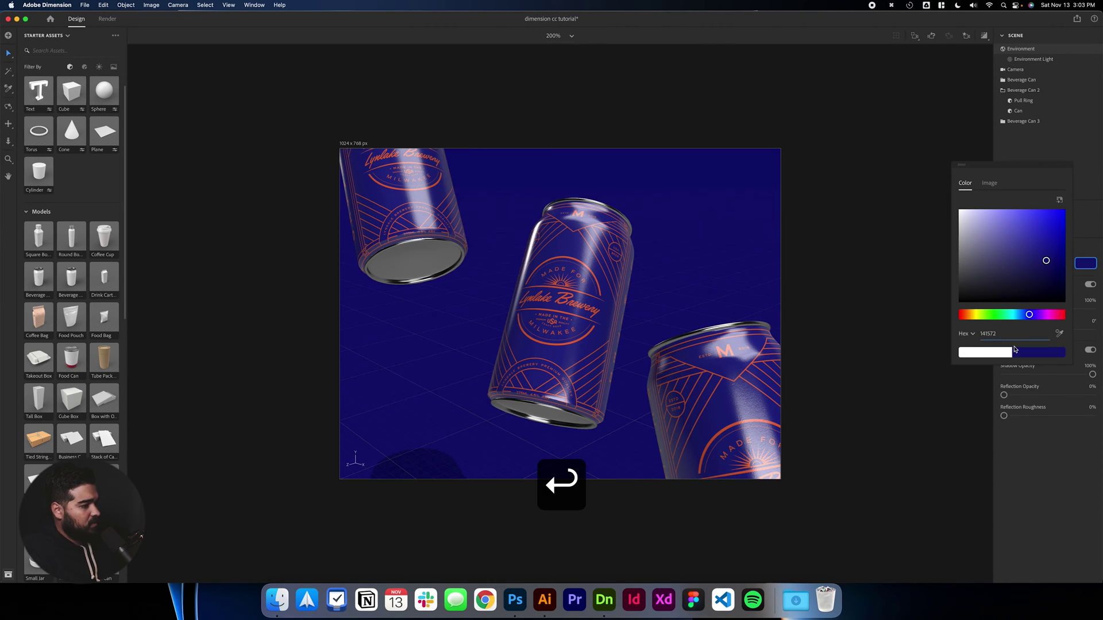
pyautogui.click(731, 246)
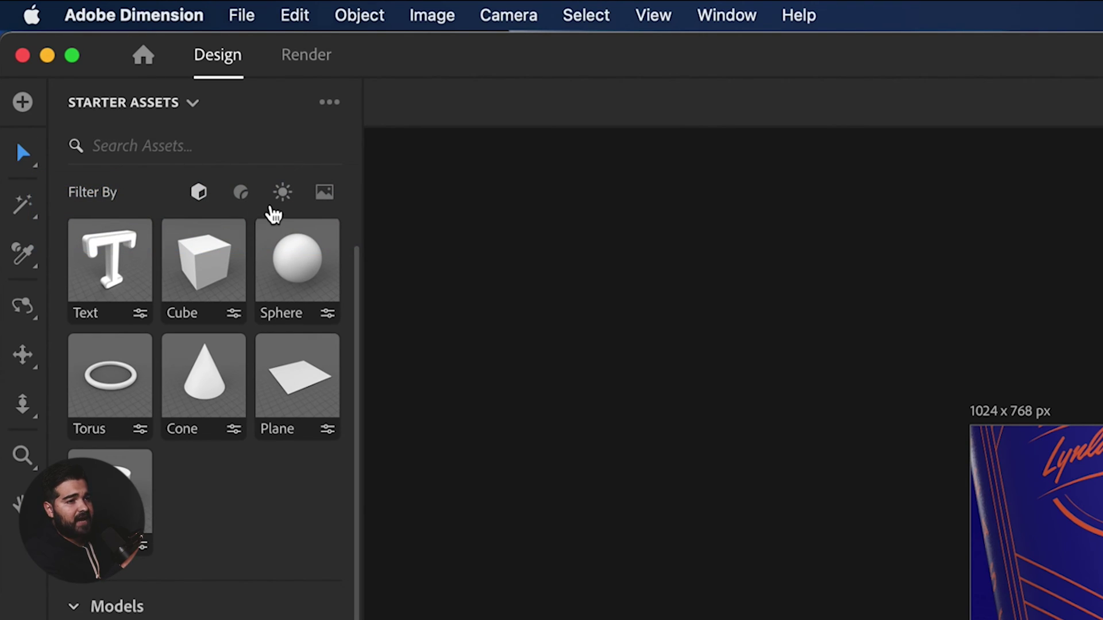
# Try a Studio Color Stage environment light on the scene, and replace it with the Studio Front Key light
pyautogui.click(282, 200)
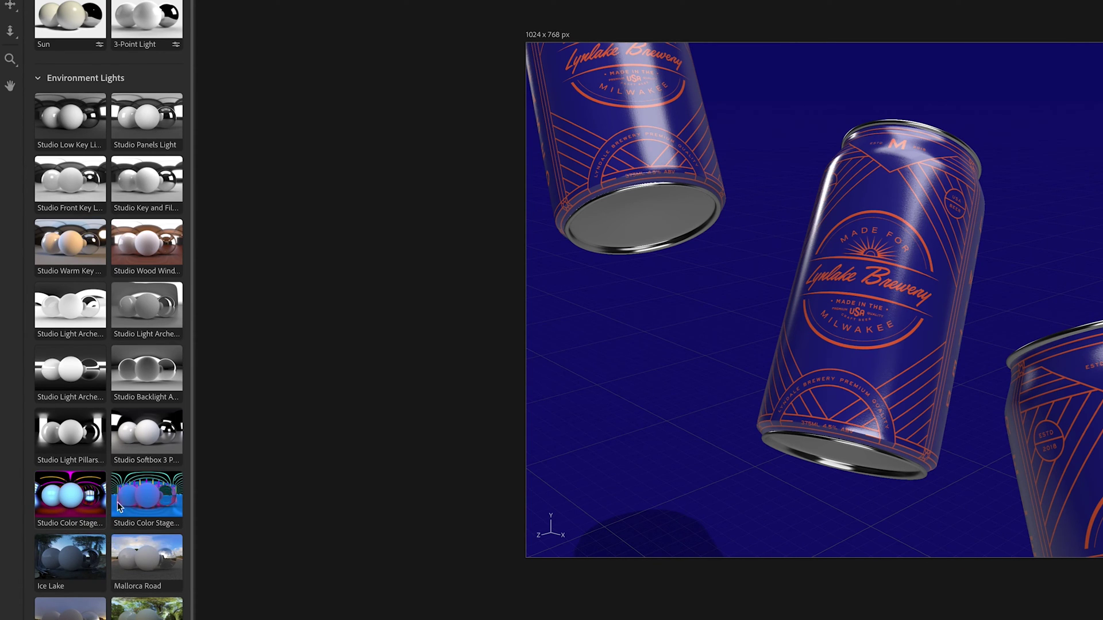
pyautogui.click(78, 494)
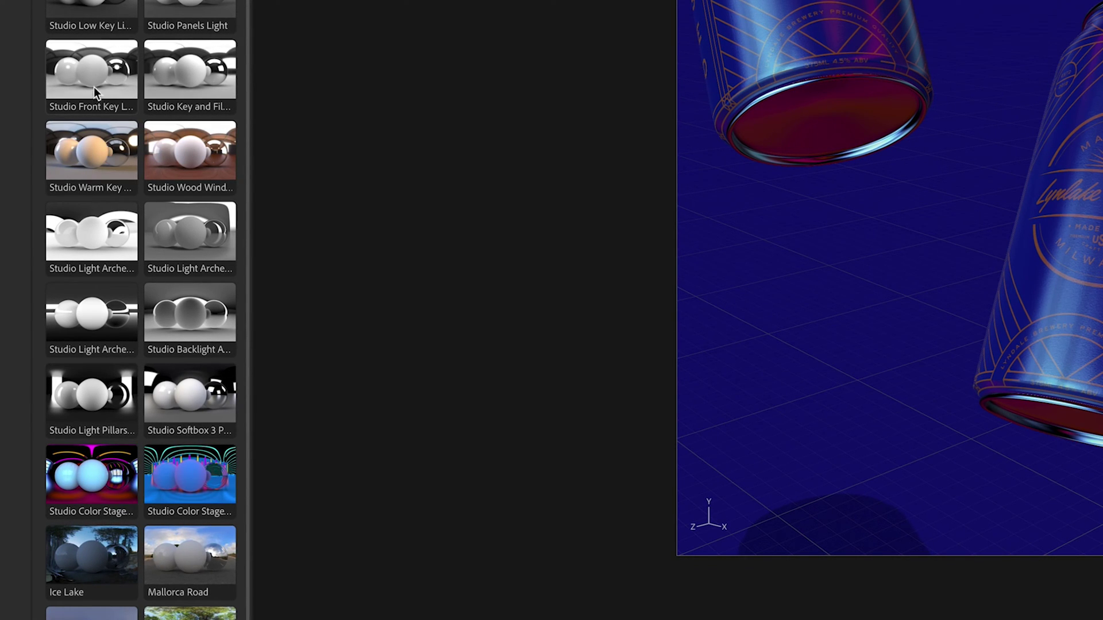
pyautogui.click(112, 69)
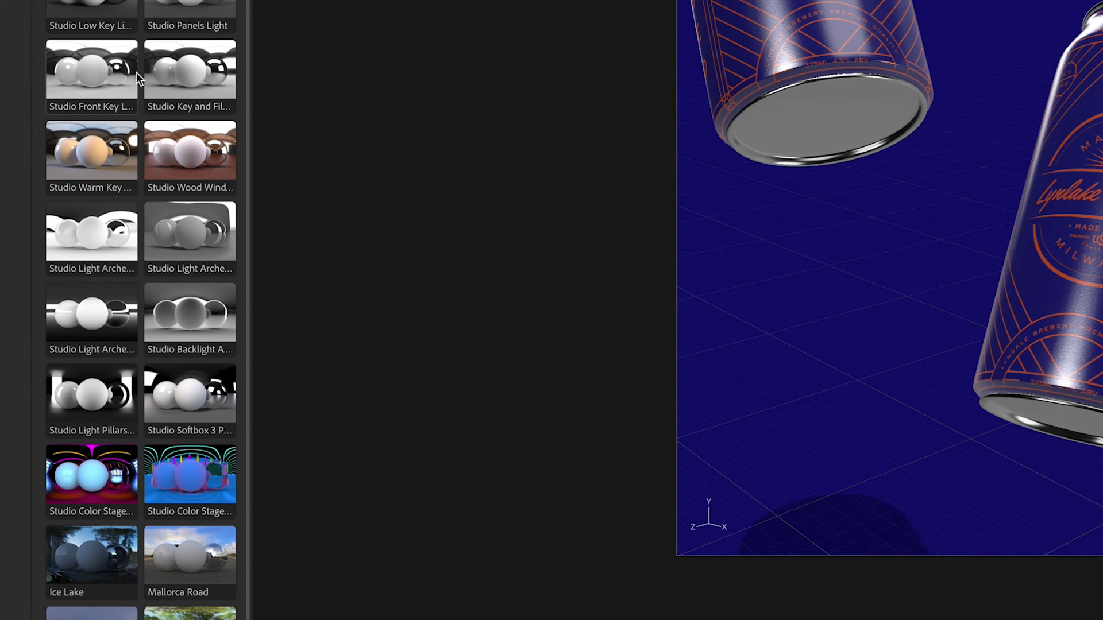
# Replace the scene's environment light with the Studio Key and Fill light
pyautogui.click(185, 74)
pyautogui.click(195, 83)
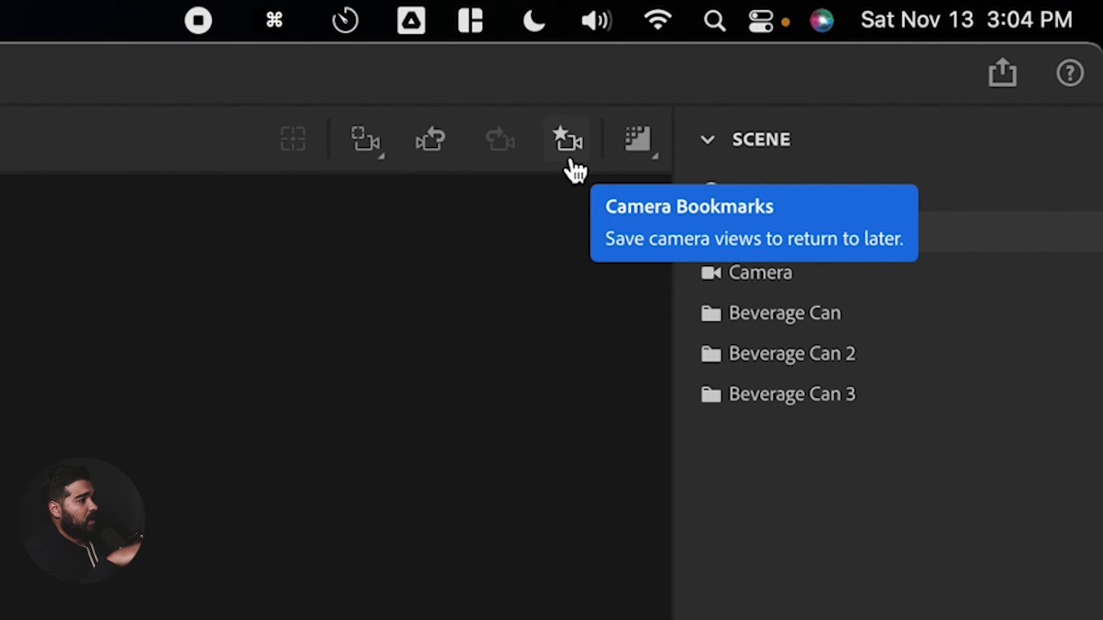
# Save the current camera view as a camera bookmark named "final render mockup"
pyautogui.click(570, 154)
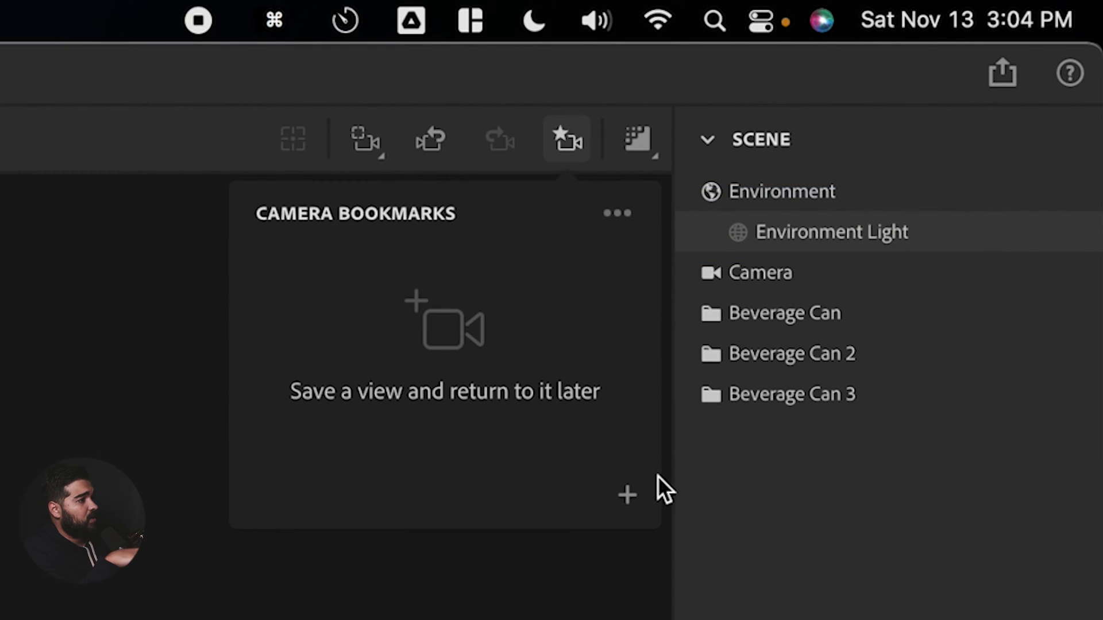
pyautogui.click(625, 498)
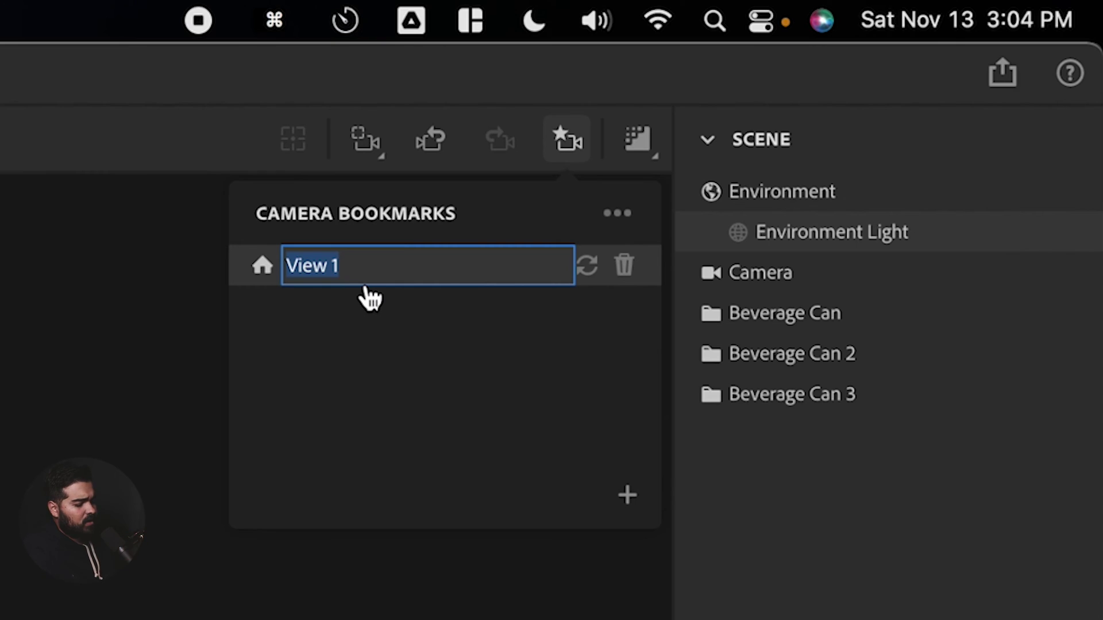
pyautogui.write('final rende')
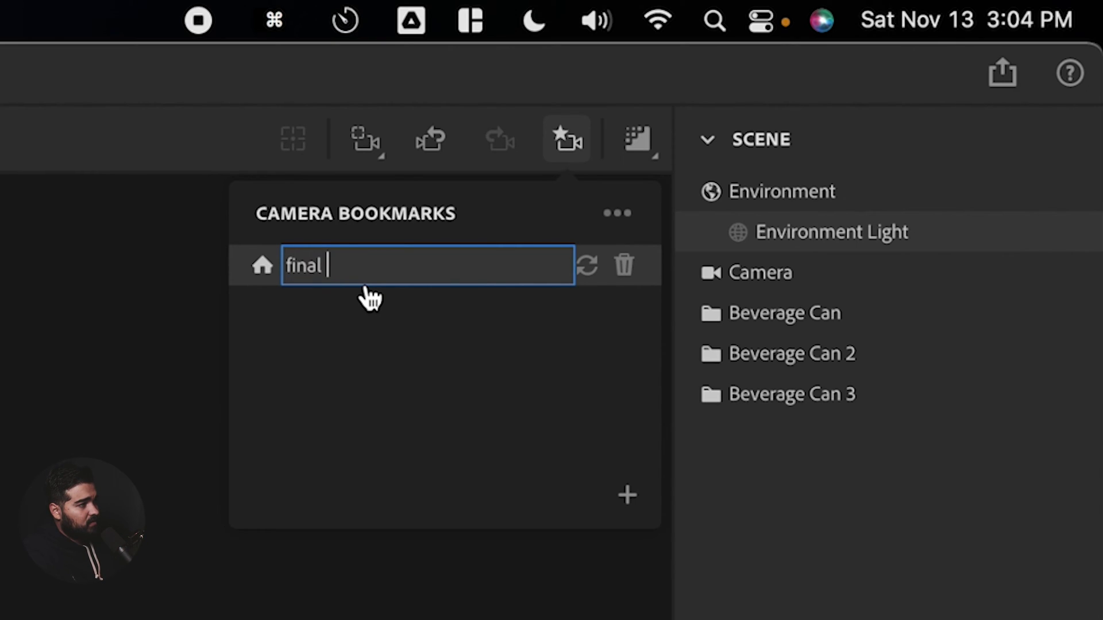
pyautogui.write('r mo')
pyautogui.write('ckup')
pyautogui.press('Return')
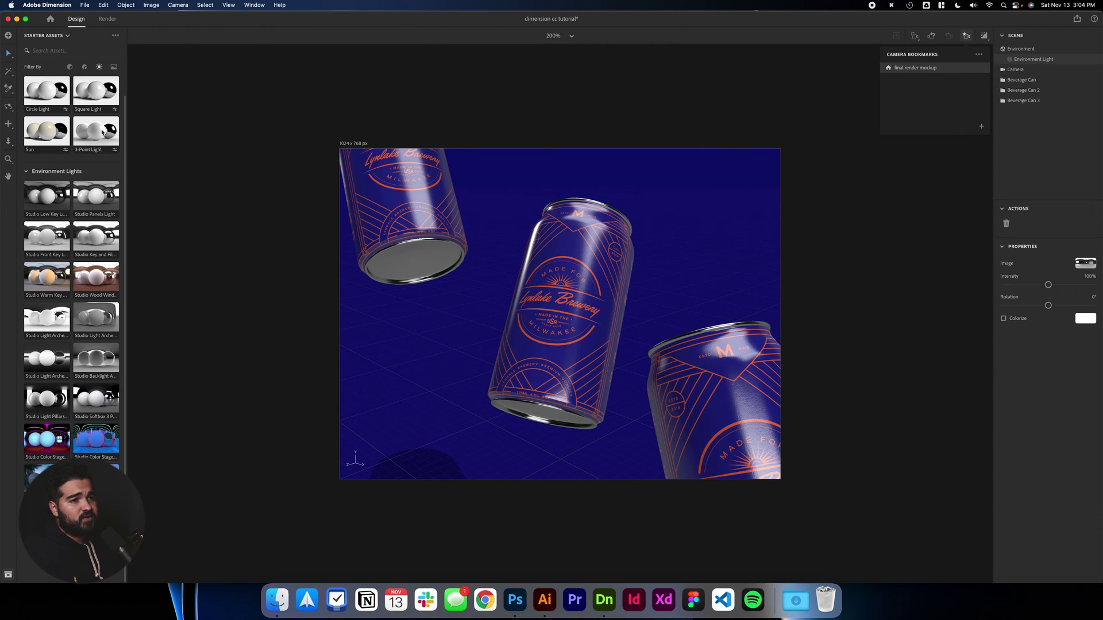
# Dolly and orbit the camera away from the cans, and restore the view from the final render mockup bookmark
pyautogui.click(8, 140)
pyautogui.moveTo(536, 305); pyautogui.dragTo(500, 525)
pyautogui.moveTo(741, 247); pyautogui.dragTo(578, 389)
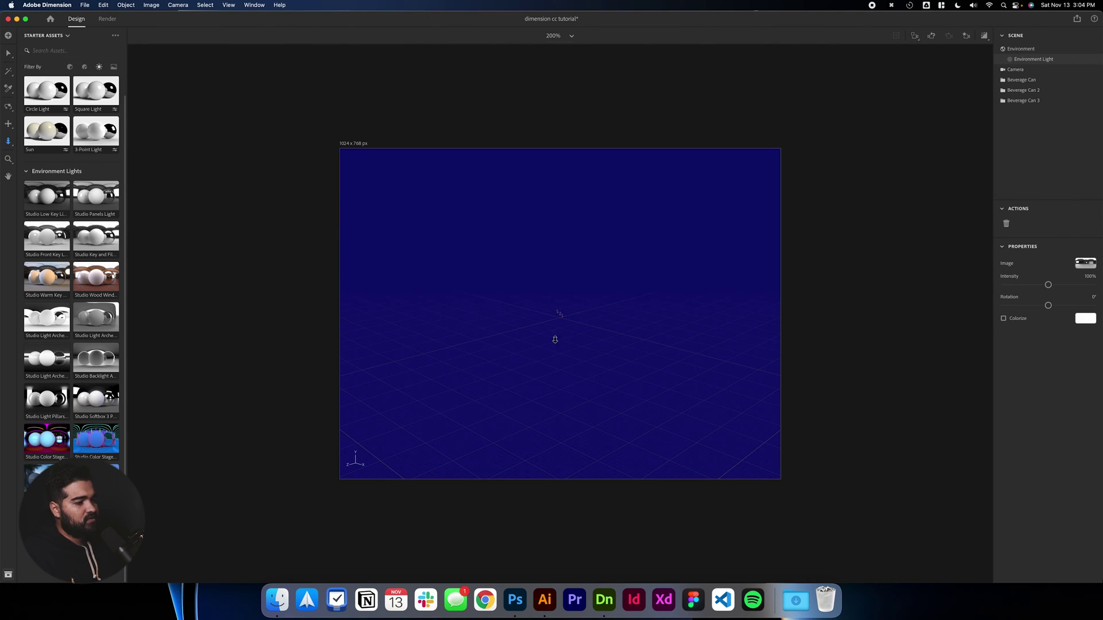
pyautogui.click(8, 106)
pyautogui.moveTo(580, 323); pyautogui.dragTo(738, 177)
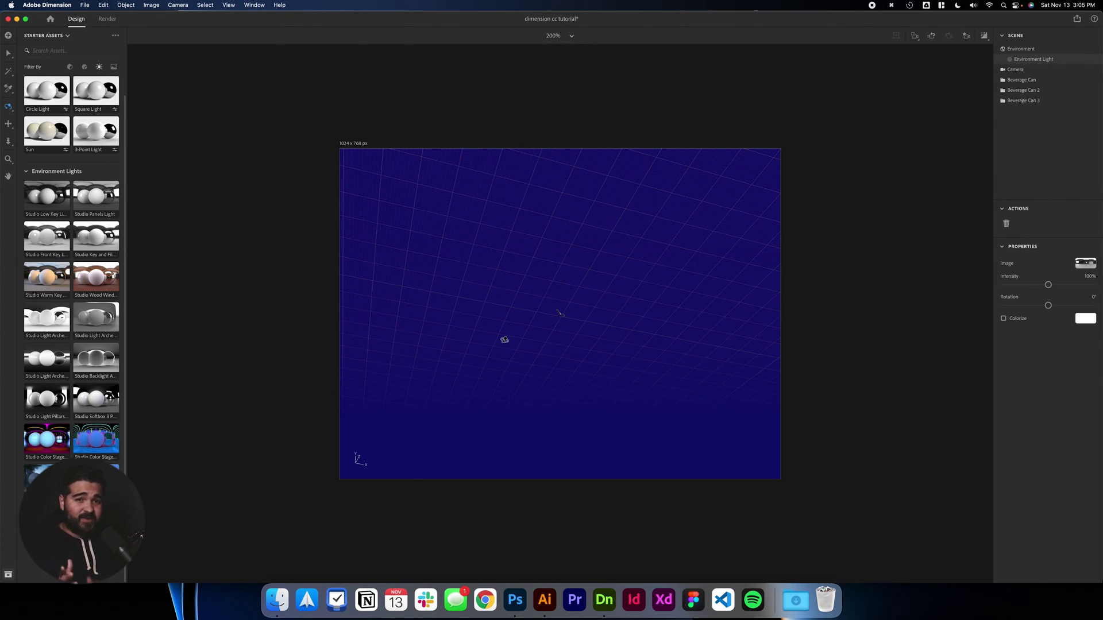
pyautogui.click(966, 35)
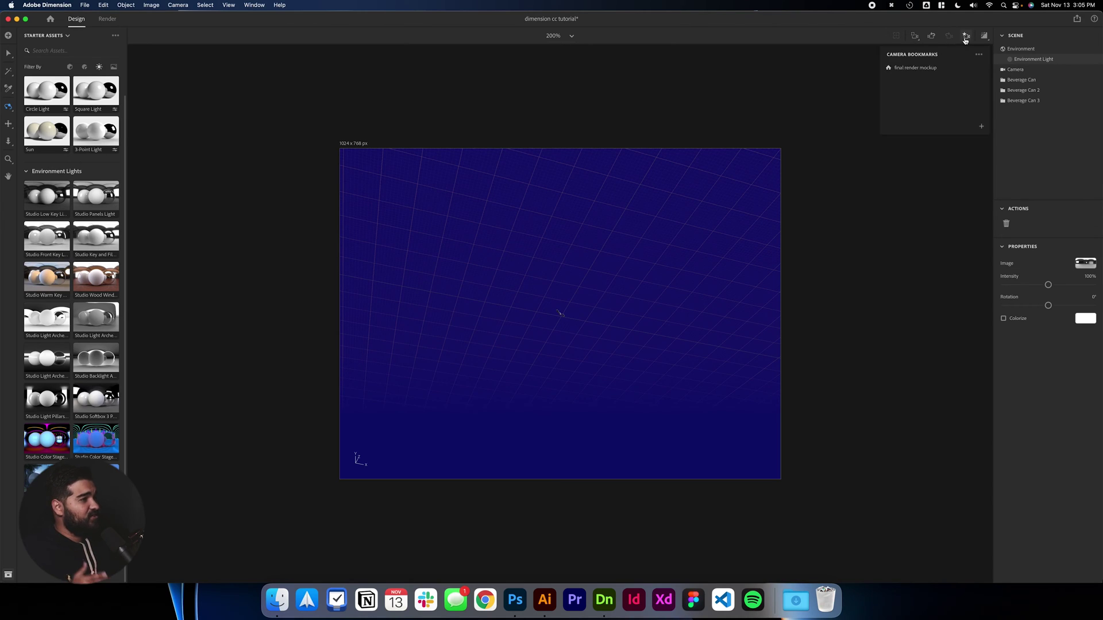
pyautogui.click(923, 68)
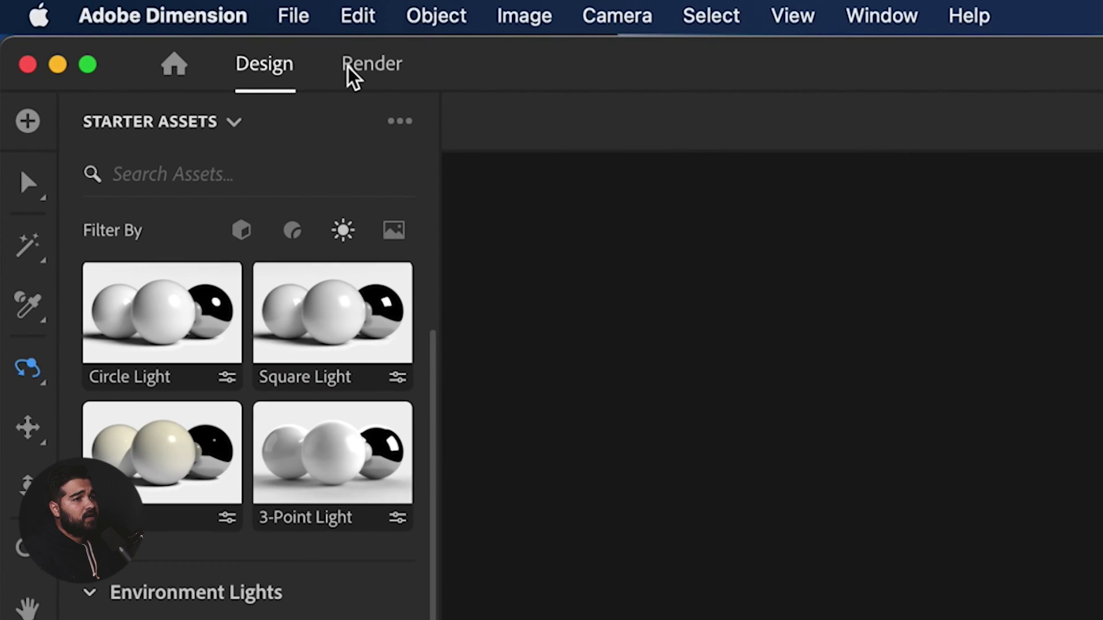
# Switch to the render setup and change the export filename to "dimension cc mockup can"
pyautogui.click(350, 67)
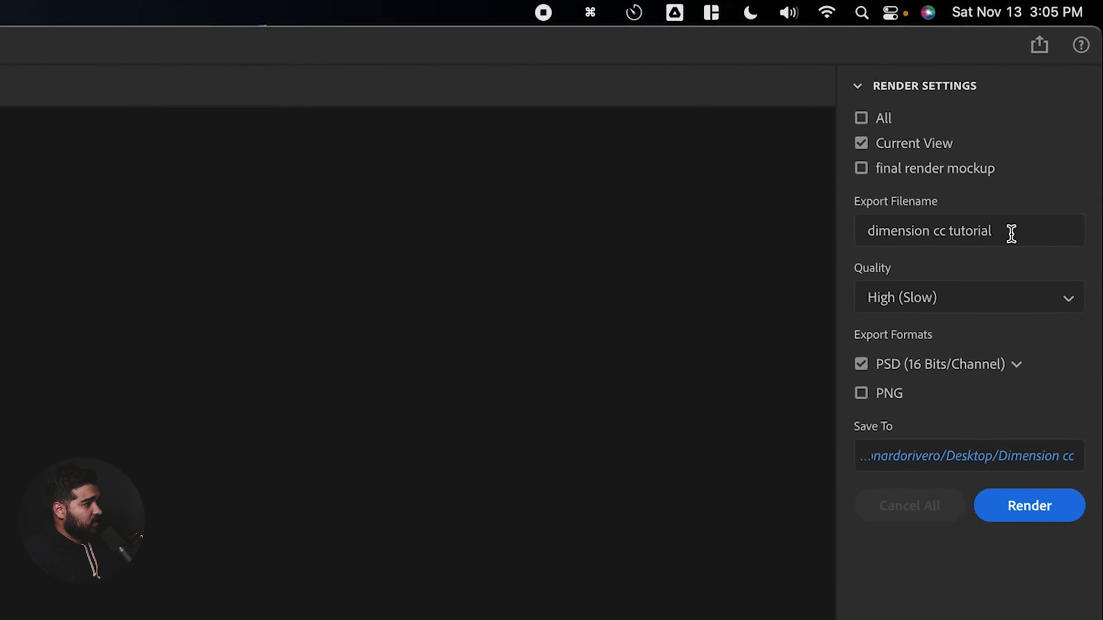
pyautogui.click(1011, 233)
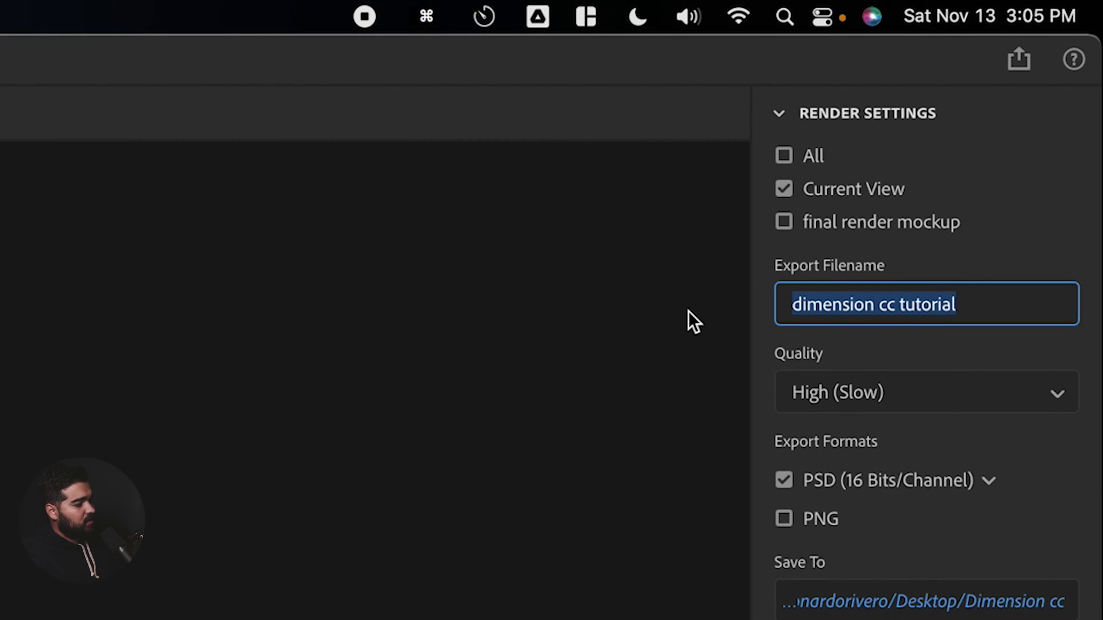
pyautogui.write('dimension cc mok')
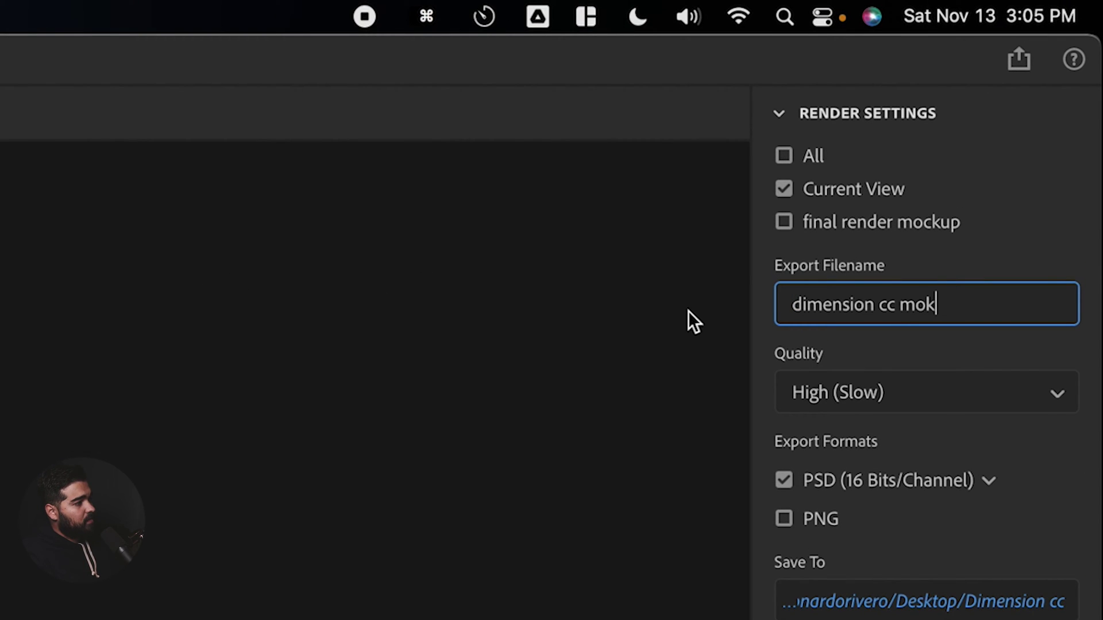
pyautogui.press('BackSpace')
pyautogui.write('ckup can')
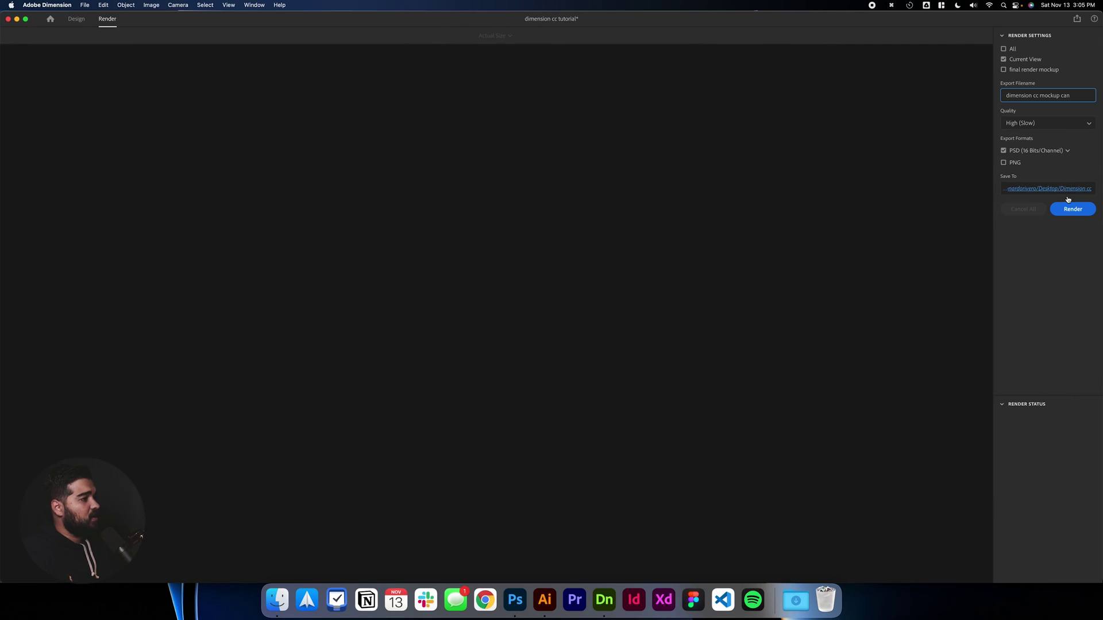
# Set the render's save location to the Desktop folder and start rendering the current view
pyautogui.click(1066, 194)
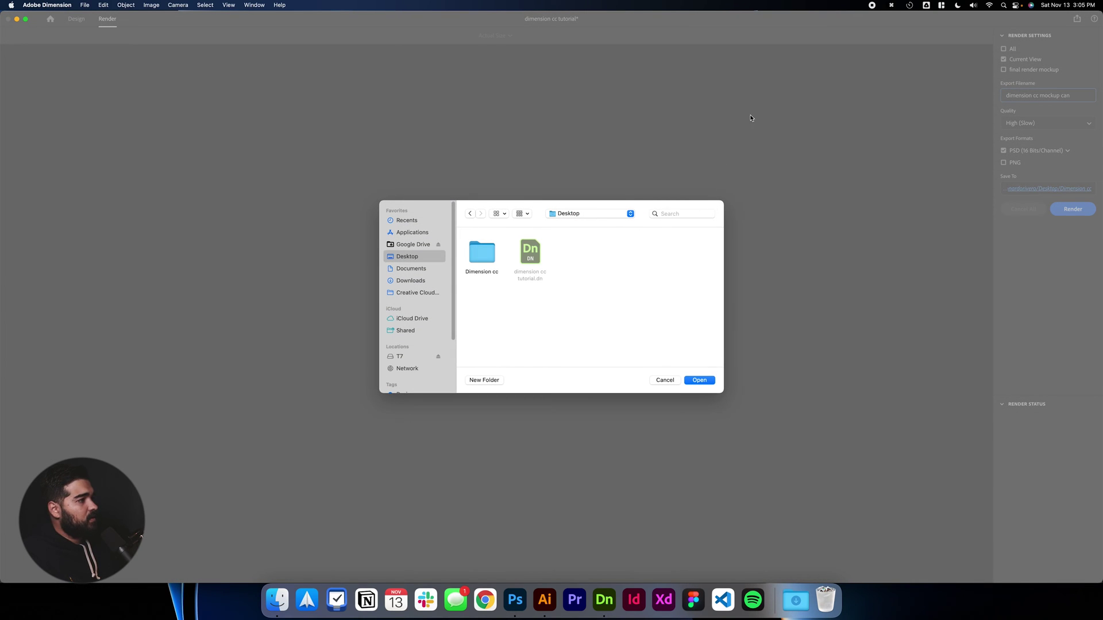
pyautogui.click(710, 380)
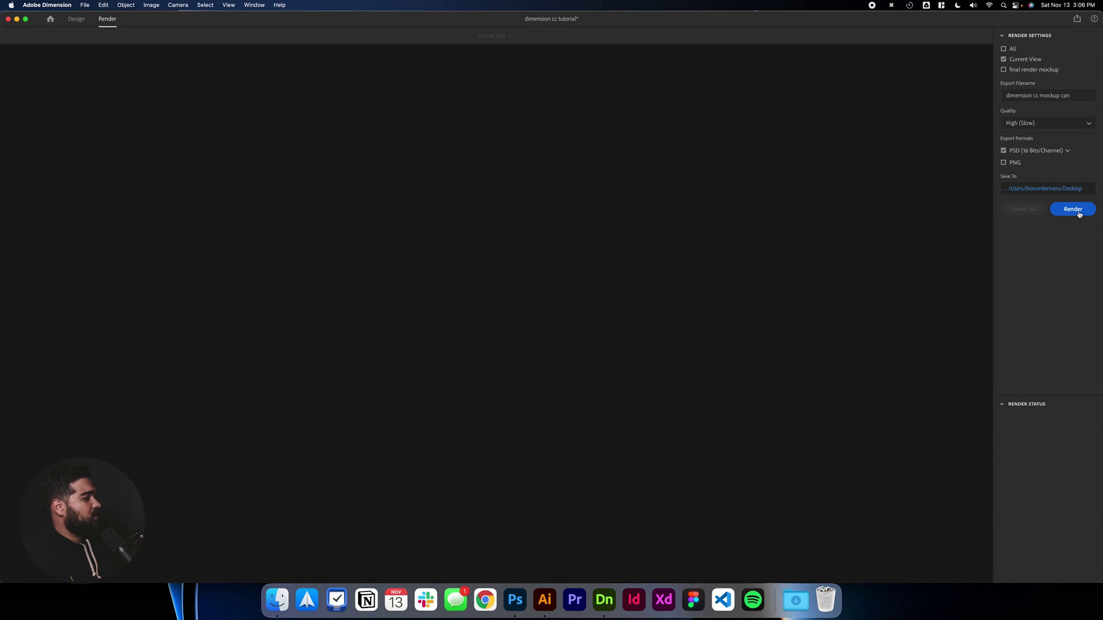
pyautogui.click(1072, 209)
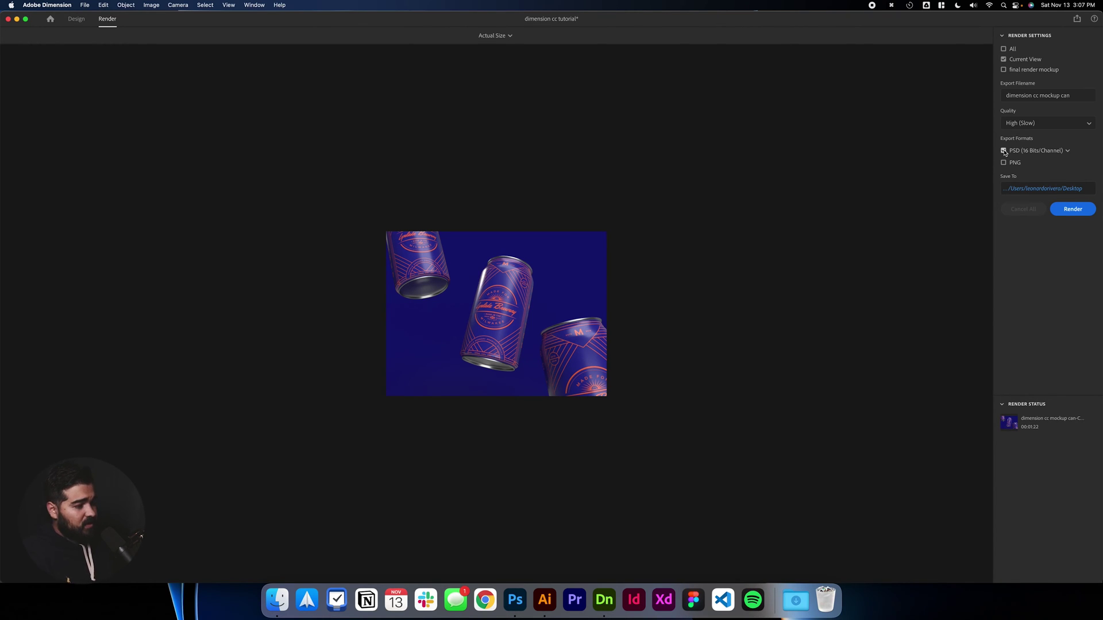
# Hide the open applications, close the Dimension cc folder window, and open the rendered PSD from the desktop in Photoshop
pyautogui.press('super+h')
pyautogui.press('super+h')
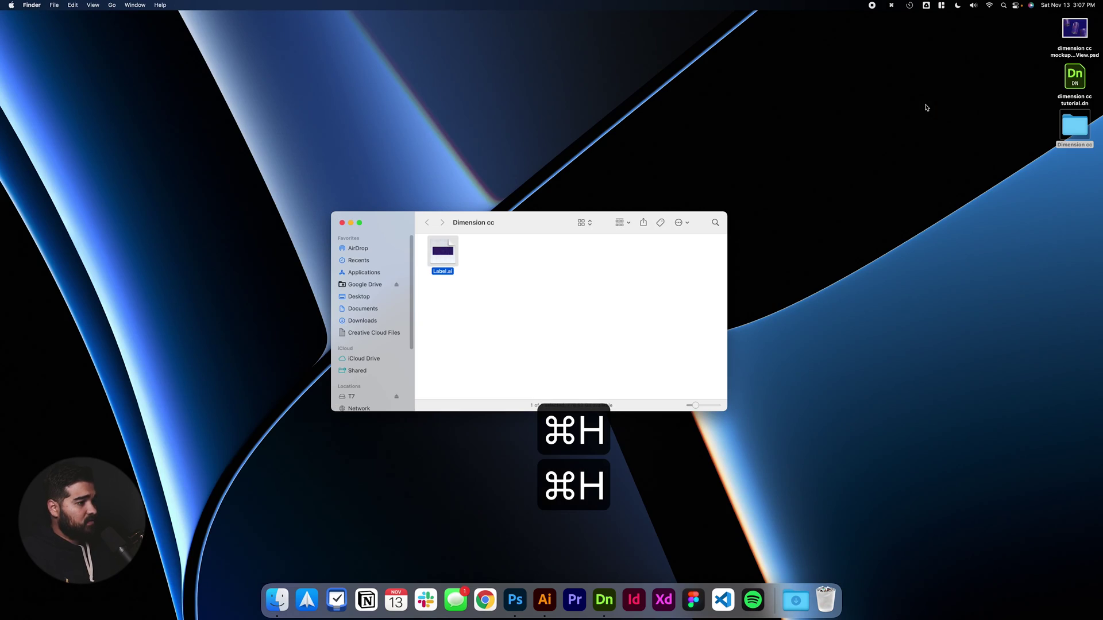
pyautogui.click(343, 223)
pyautogui.click(1084, 46)
pyautogui.doubleClick(1072, 30)
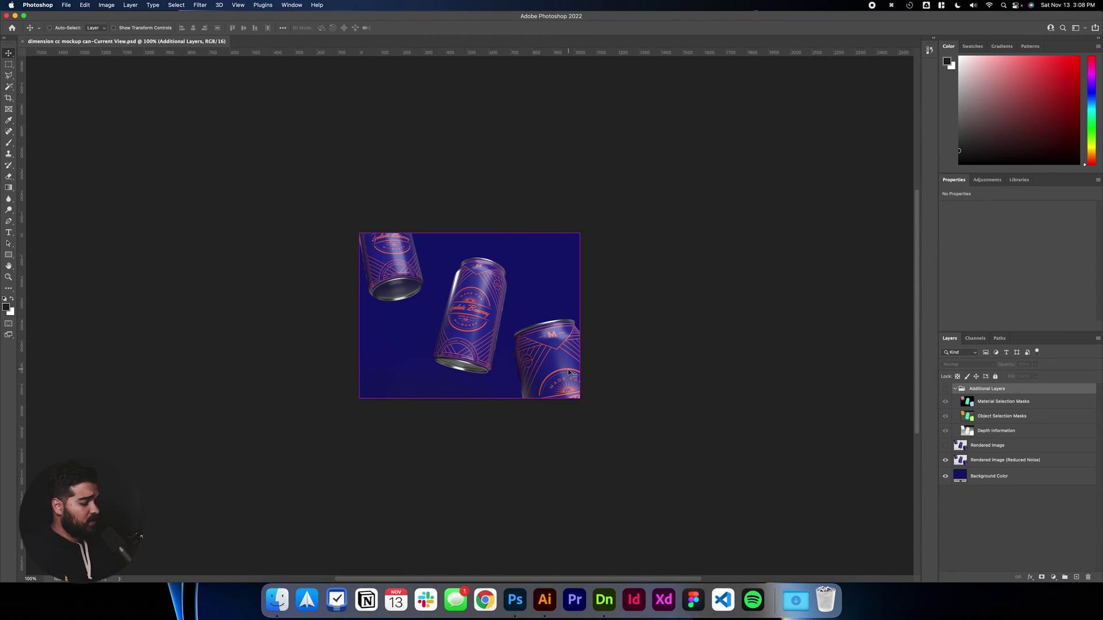
# Convert the Background Color layer to a smart object and open the Camera Raw Filter on it
pyautogui.press('super+0')
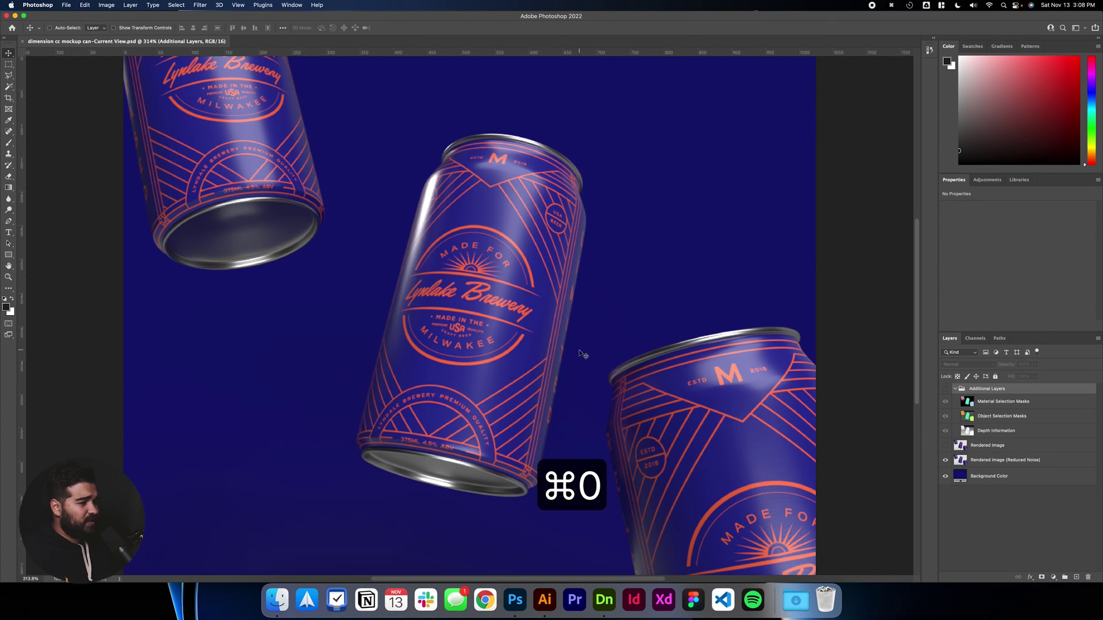
pyautogui.keyDown('super'); pyautogui.moveTo(591, 348); pyautogui.dragTo(559, 351); pyautogui.keyUp('super')
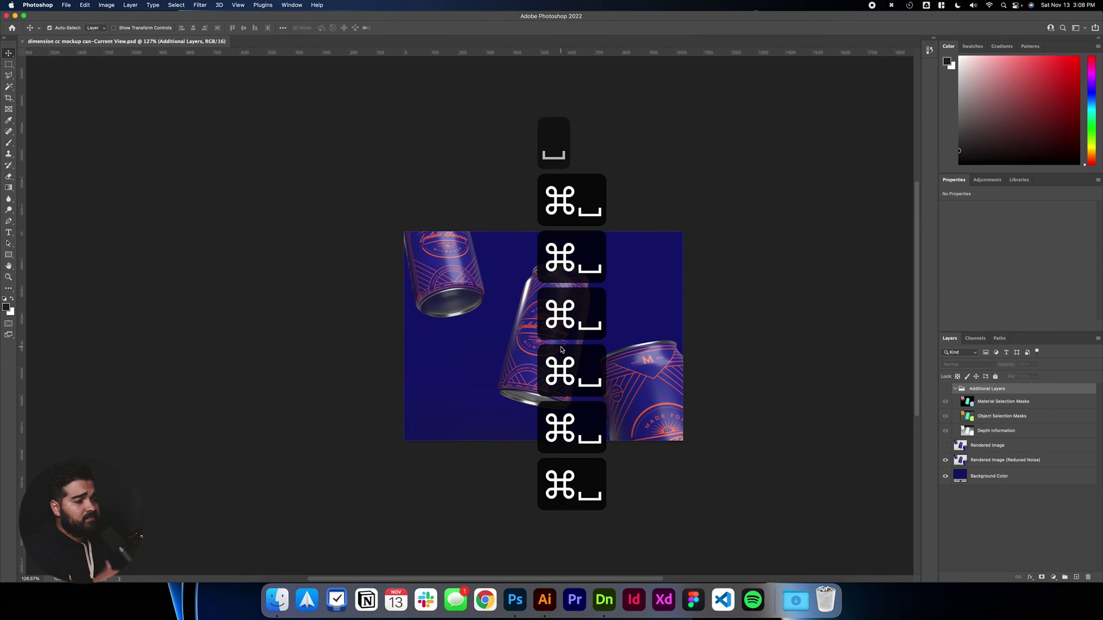
pyautogui.click(989, 478)
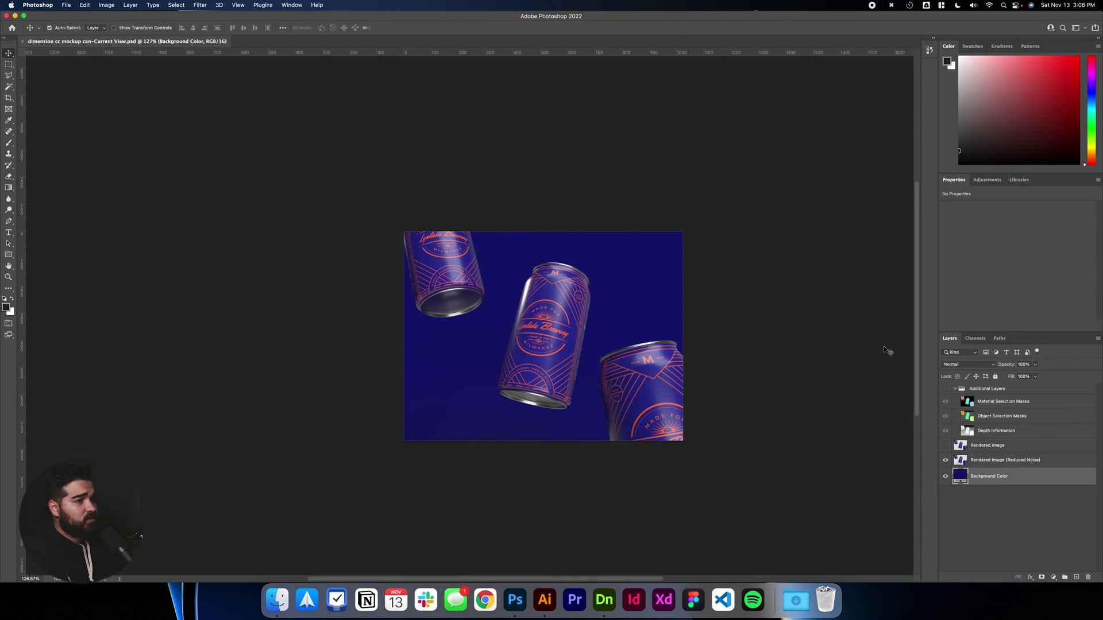
pyautogui.press('super+z')
pyautogui.click(200, 5)
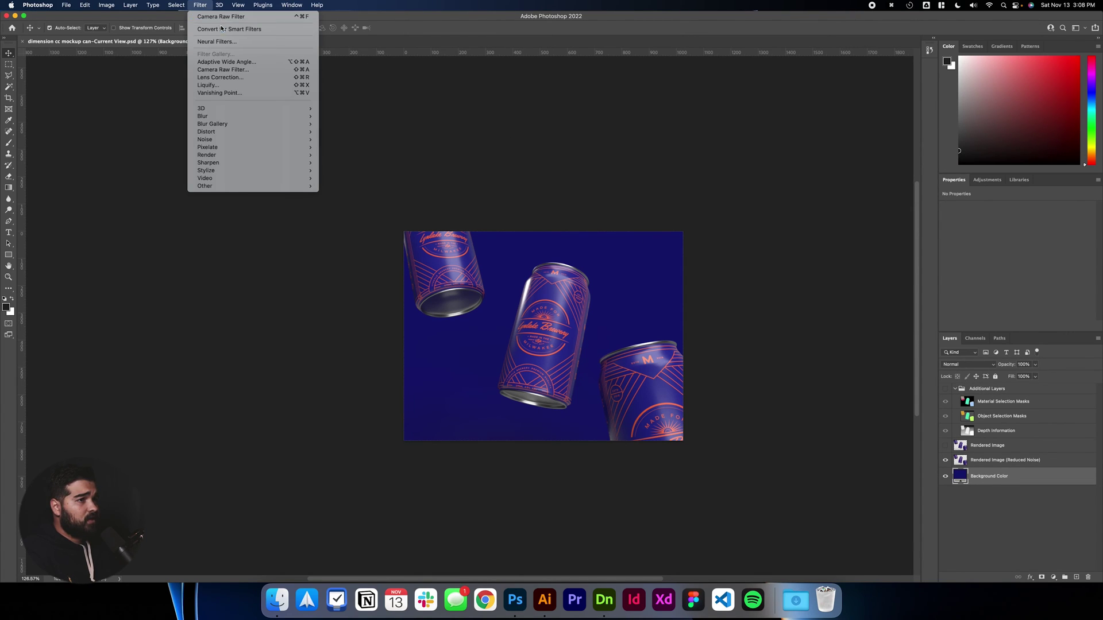
pyautogui.click(227, 72)
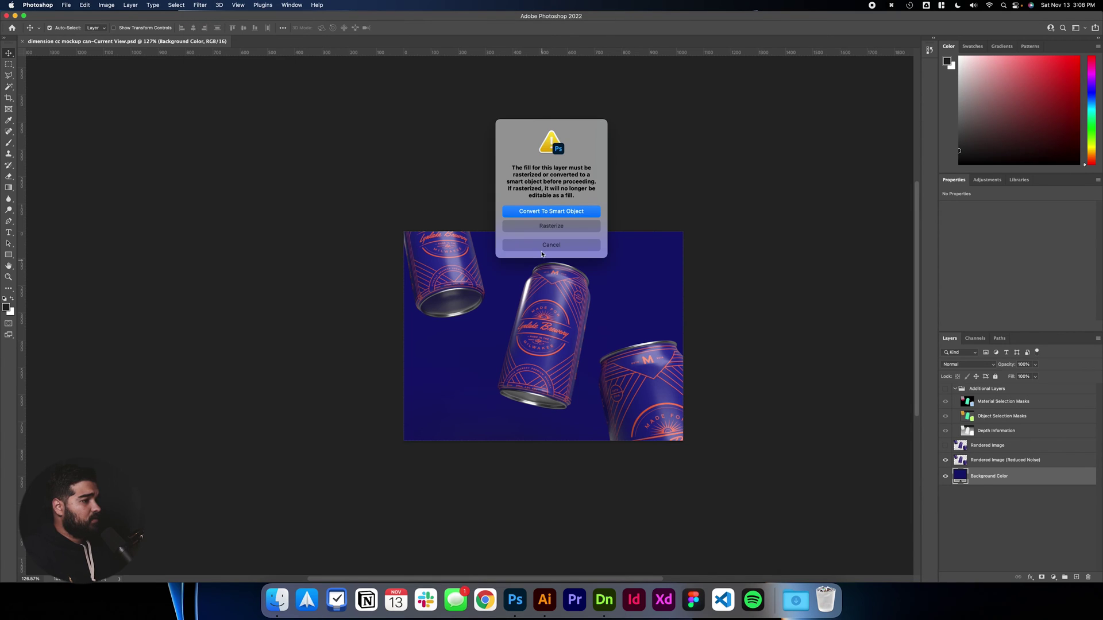
pyautogui.click(565, 211)
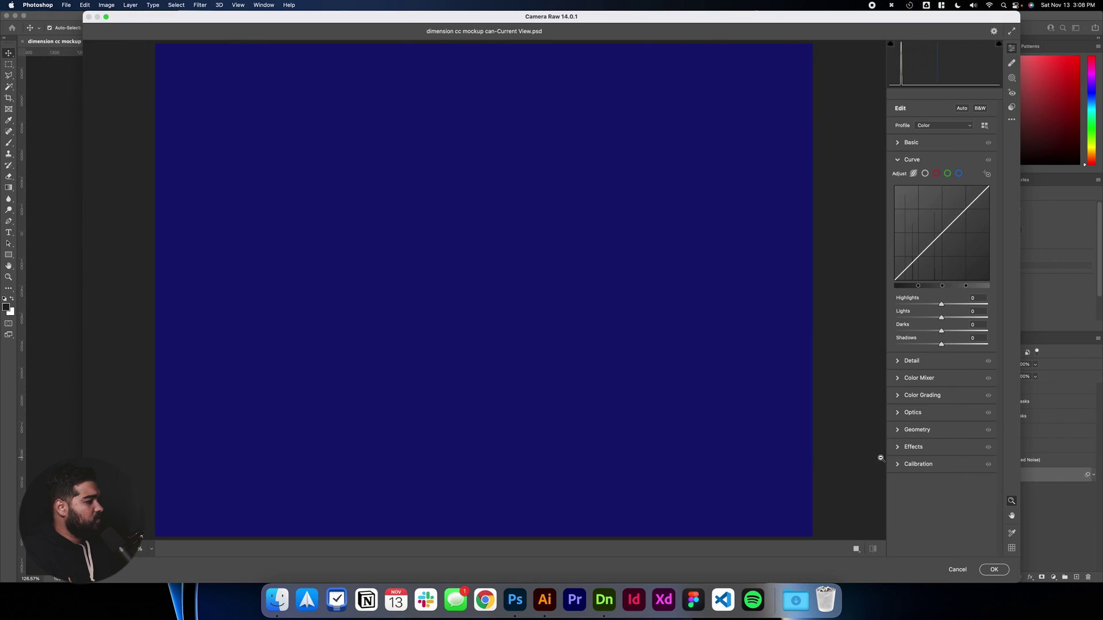
# Apply Camera Raw to the background with Grain 6, Vignetting -14, and curve values of Highlights +27, Darks -8 and Shadows -15
pyautogui.click(899, 449)
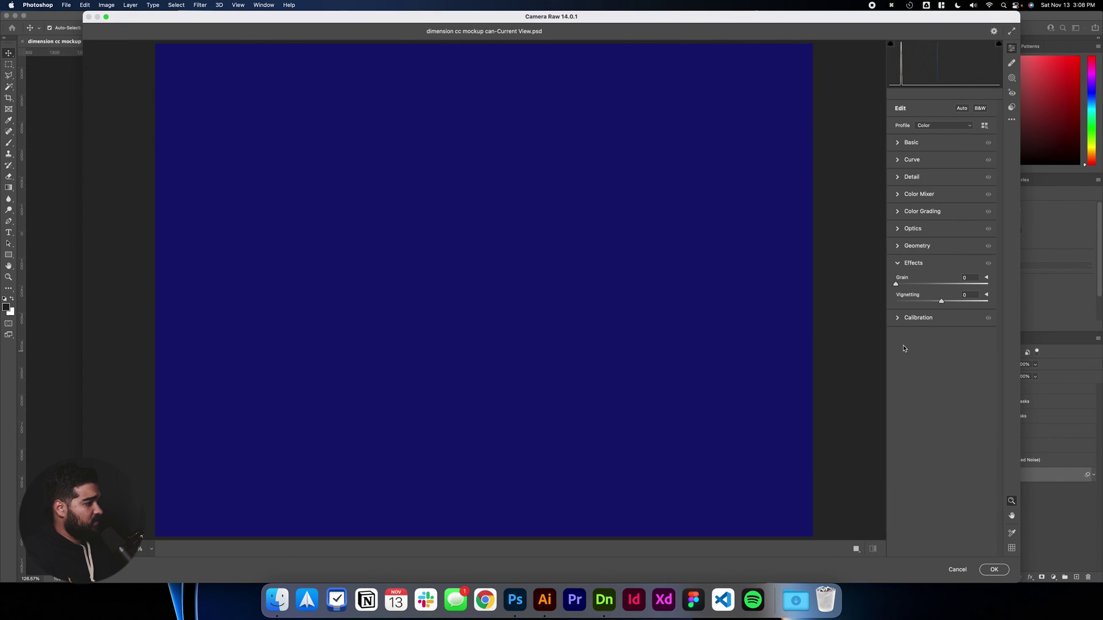
pyautogui.moveTo(895, 284); pyautogui.dragTo(934, 304)
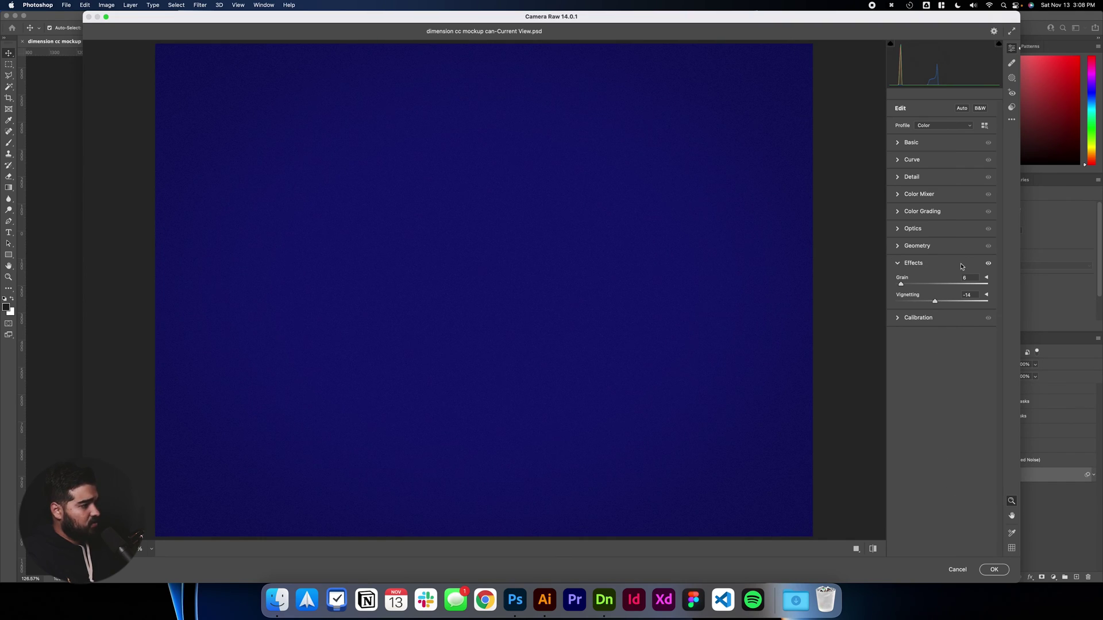
pyautogui.click(897, 163)
pyautogui.moveTo(941, 304); pyautogui.dragTo(936, 345)
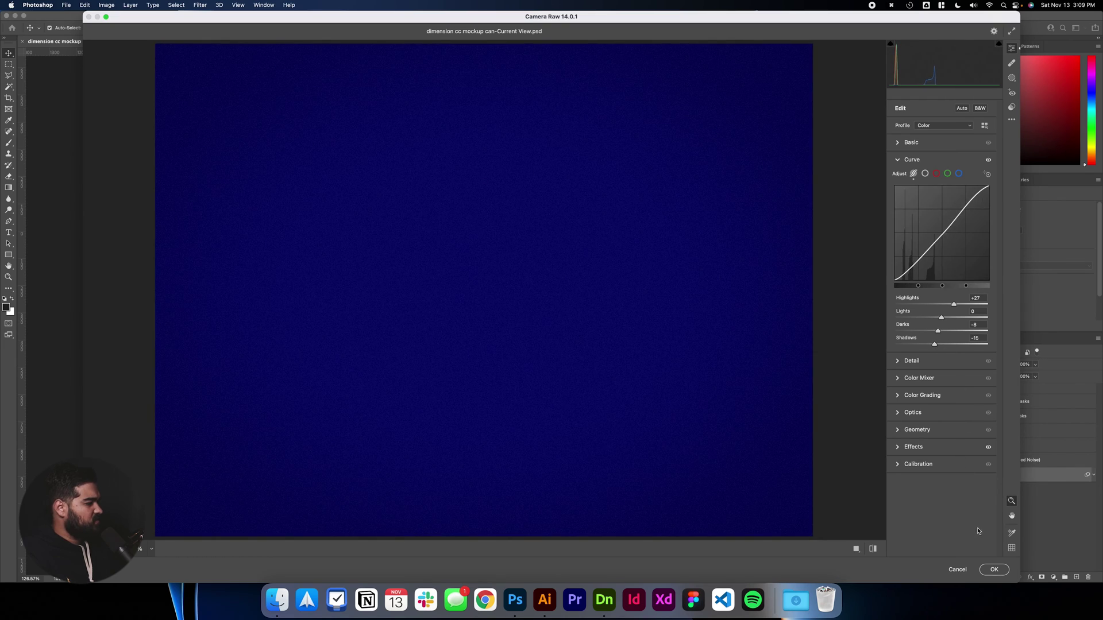
pyautogui.click(994, 570)
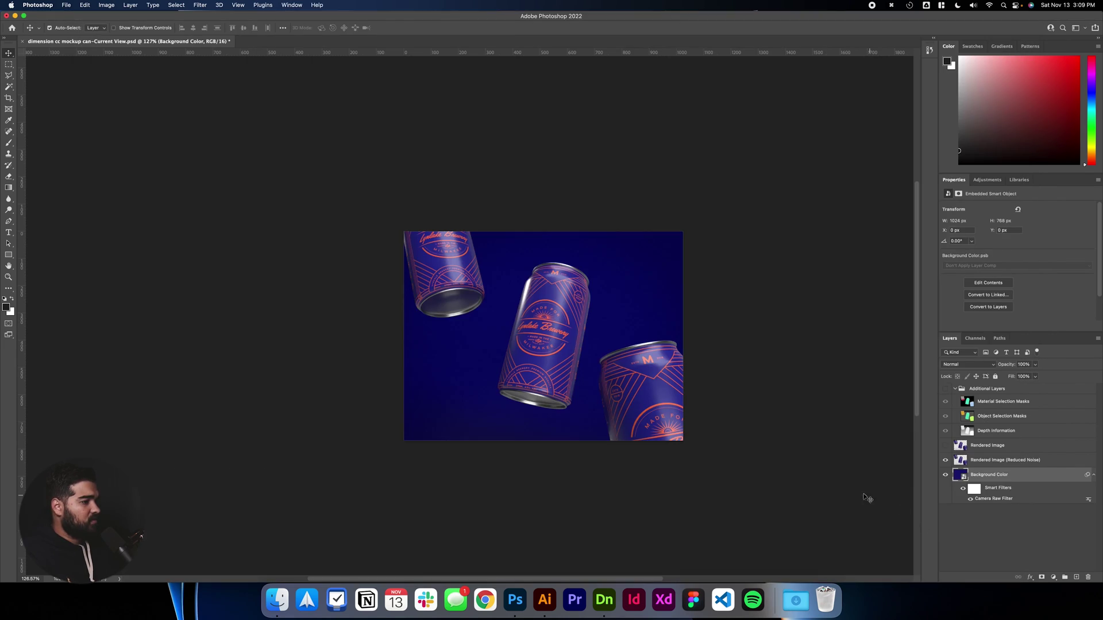
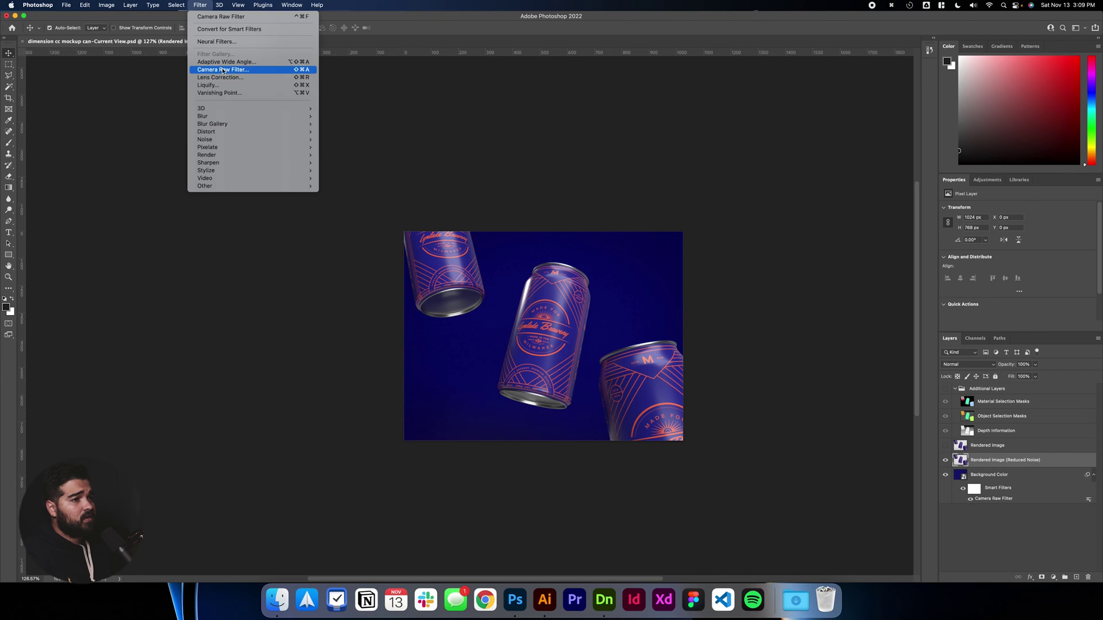
# Open the Camera Raw Filter on the Rendered Image (Reduced Noise) layer and adjust its tone curve's highlights and shadows
pyautogui.click(223, 70)
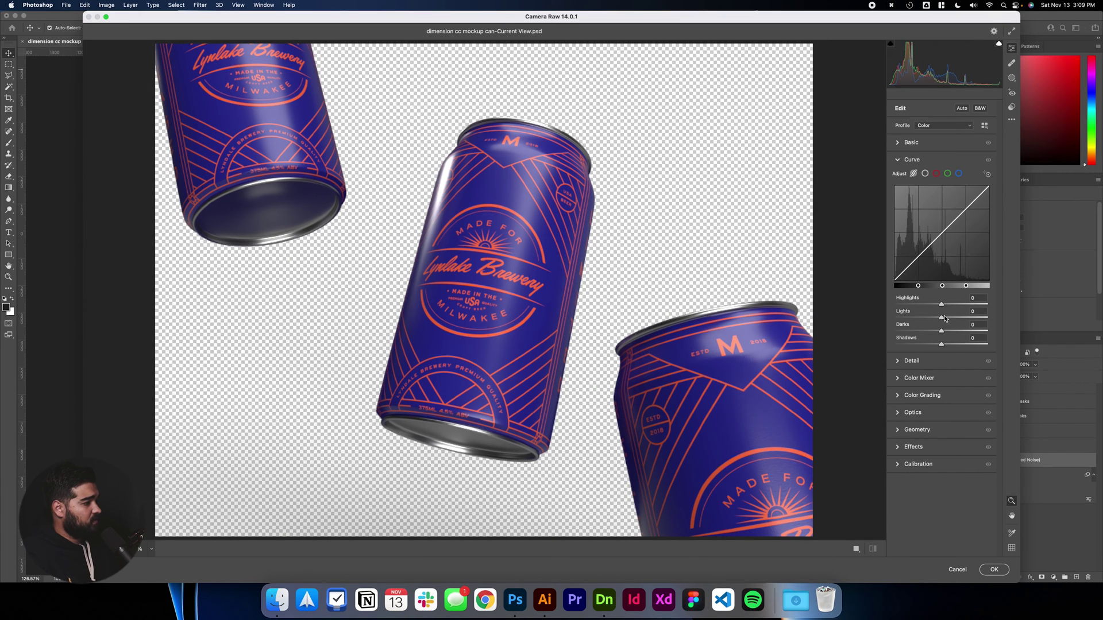
pyautogui.moveTo(941, 305); pyautogui.dragTo(929, 346)
pyautogui.click(898, 379)
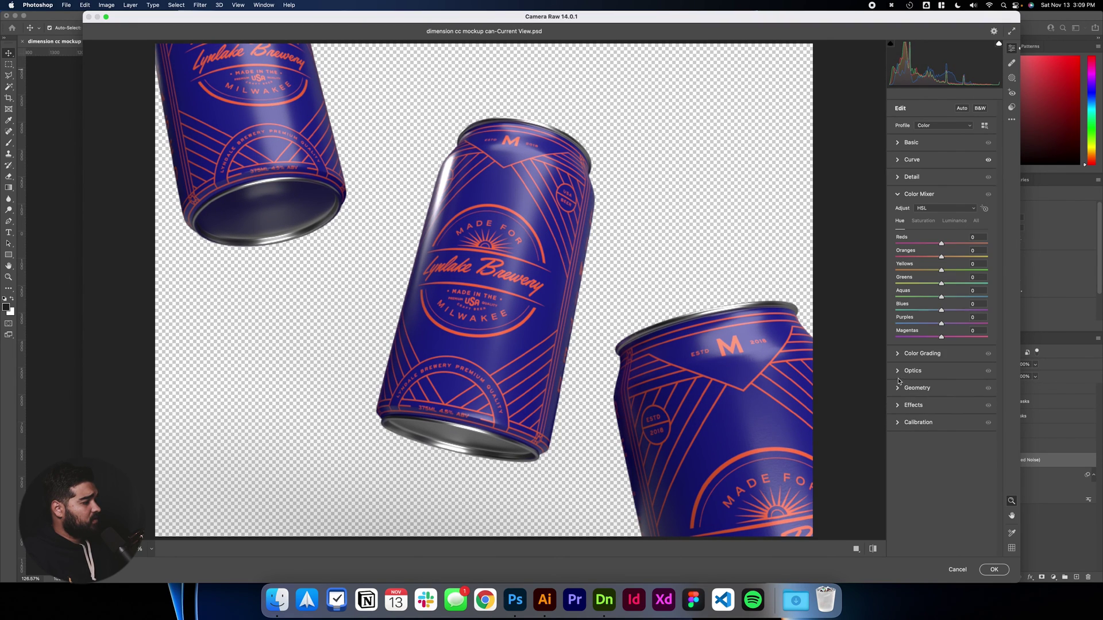
# Set the cans' Sharpening to 22, Noise Reduction to 13 and Color Noise Reduction to 8
pyautogui.click(898, 178)
pyautogui.moveTo(898, 199); pyautogui.dragTo(909, 199)
pyautogui.moveTo(895, 216); pyautogui.dragTo(907, 216)
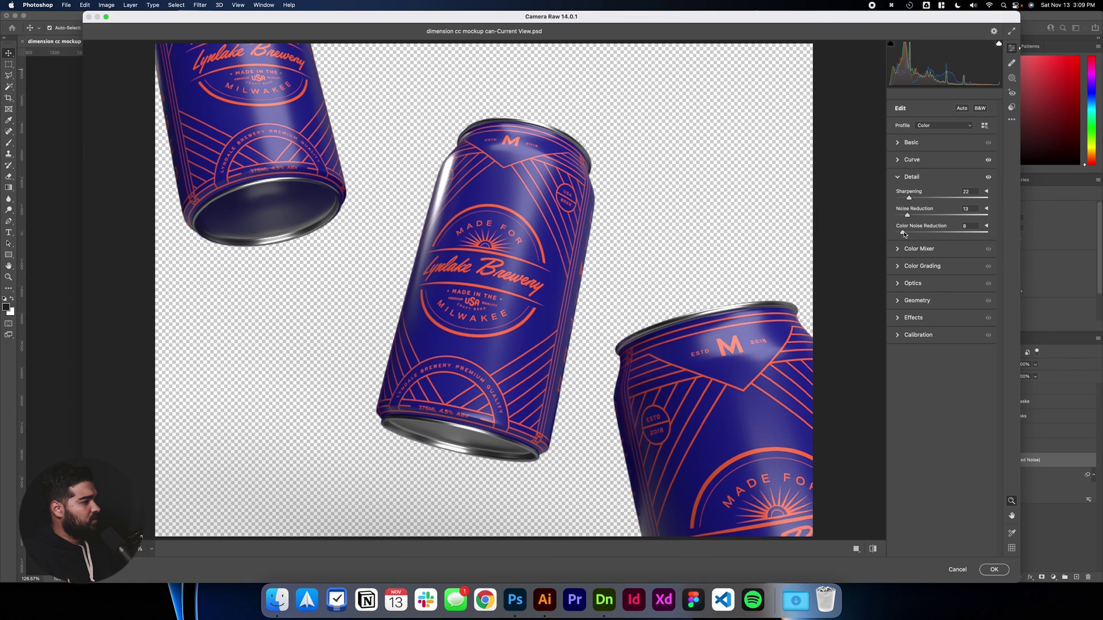
# Raise the cans' Saturation to about +12, increase Vibrance, adjust the basic tone values, and apply the Camera Raw Filter
pyautogui.click(898, 249)
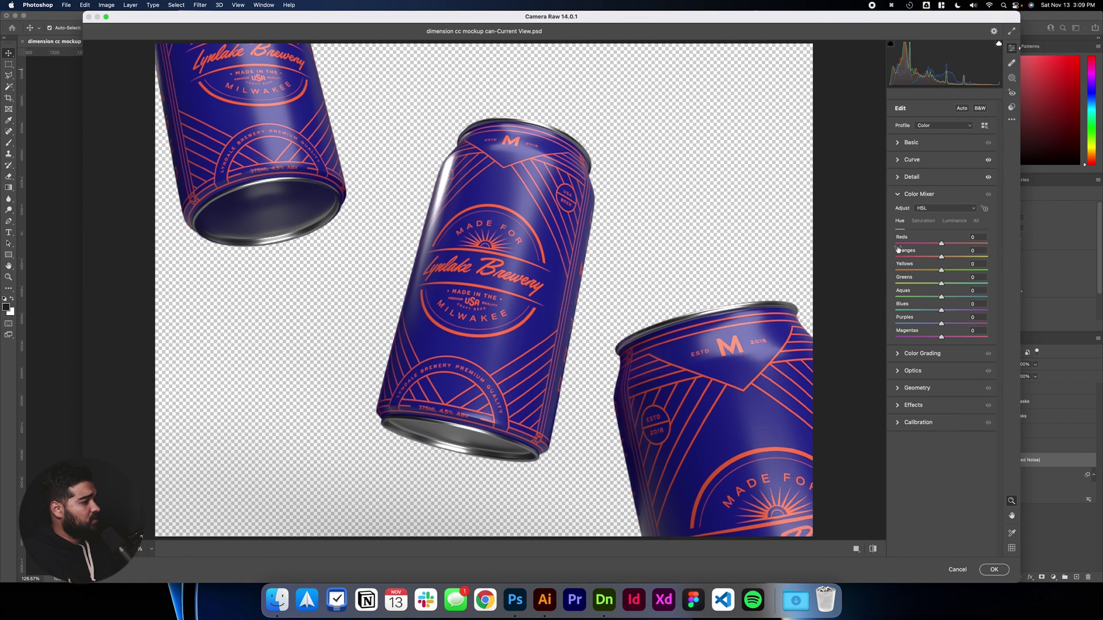
pyautogui.click(919, 367)
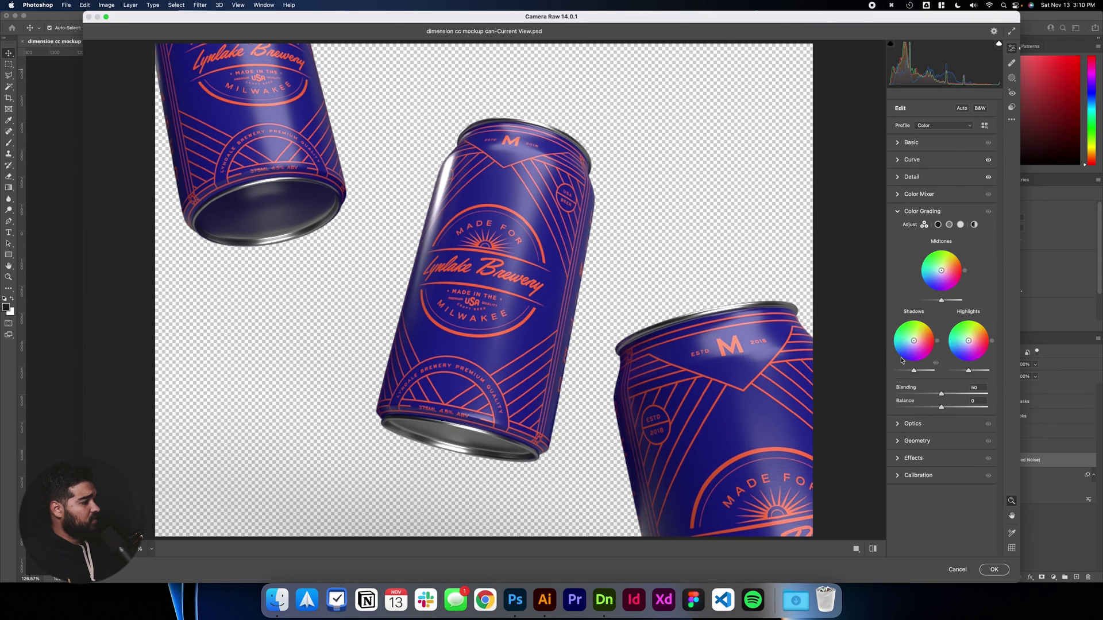
pyautogui.click(898, 143)
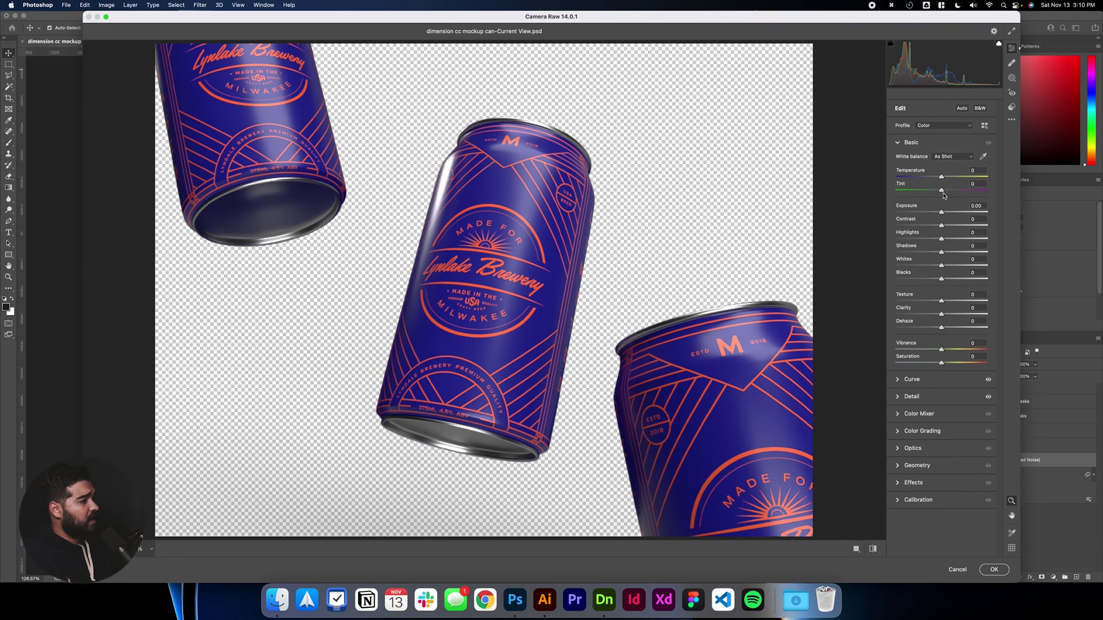
pyautogui.moveTo(949, 362); pyautogui.dragTo(945, 366)
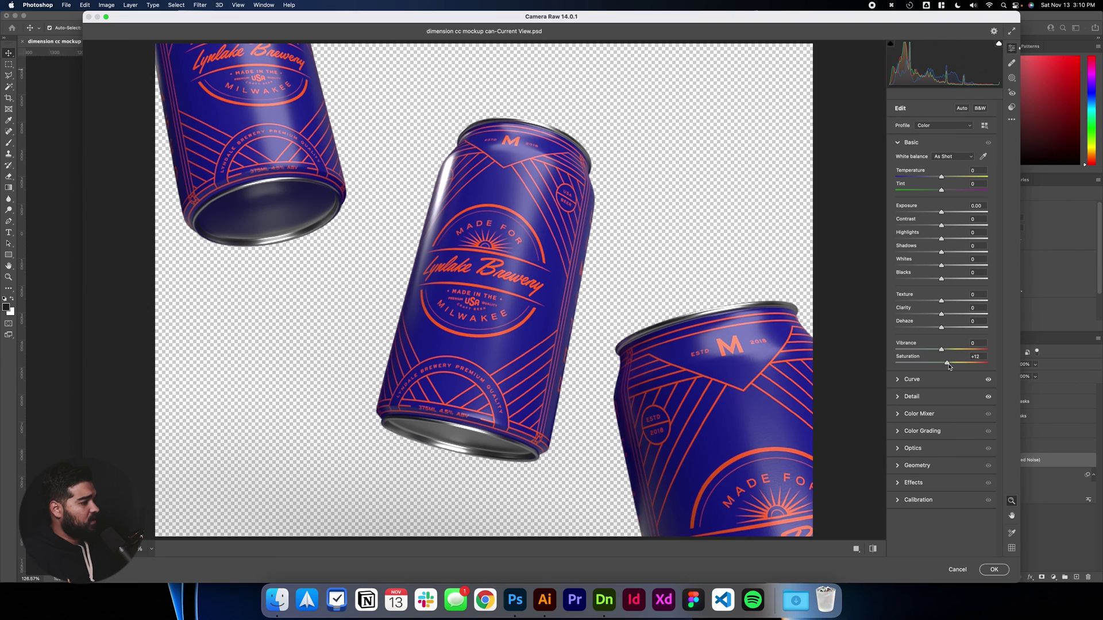
pyautogui.moveTo(943, 352); pyautogui.dragTo(949, 353)
pyautogui.moveTo(941, 212); pyautogui.dragTo(940, 281)
pyautogui.click(993, 570)
# Examine the retouched cans and darkened background at different magnifications
pyautogui.press('super+space')
pyautogui.press('super+space')
pyautogui.keyDown('super'); pyautogui.click(637, 347); pyautogui.keyUp('super')
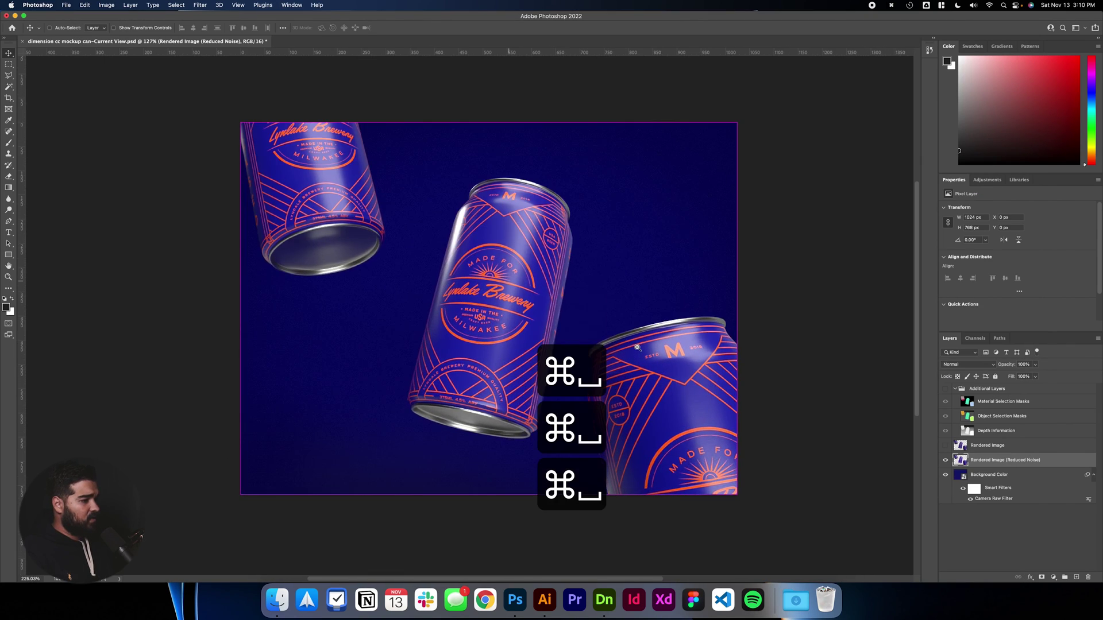
pyautogui.press('super+space')
pyautogui.press('super+space')
pyautogui.press('super+space')
pyautogui.press('super+space')
pyautogui.press('super+space')
pyautogui.press('super+space')
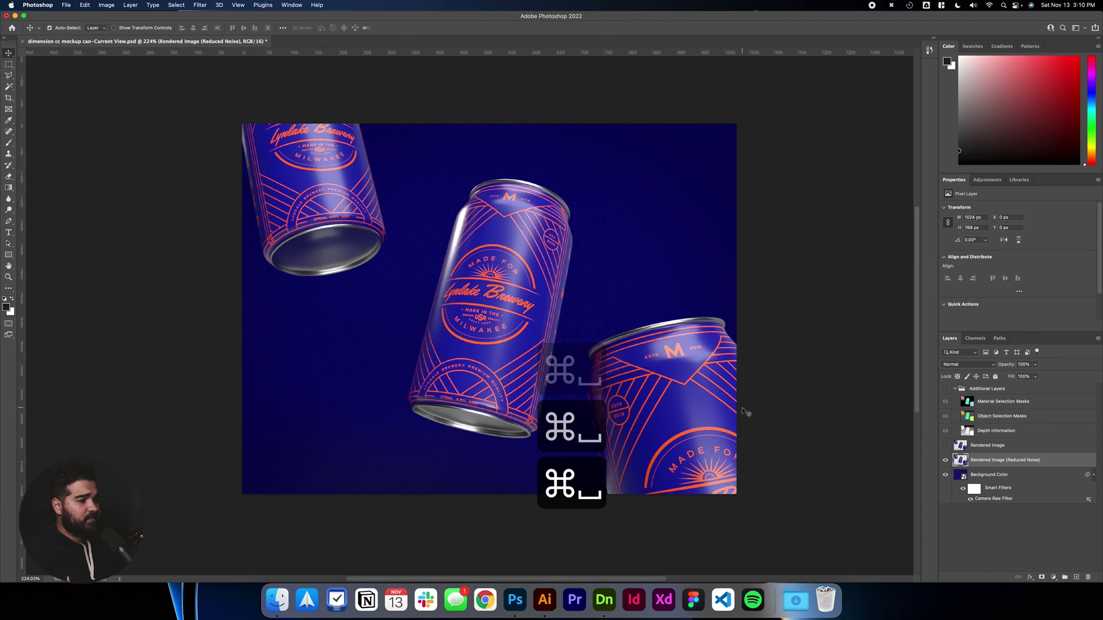